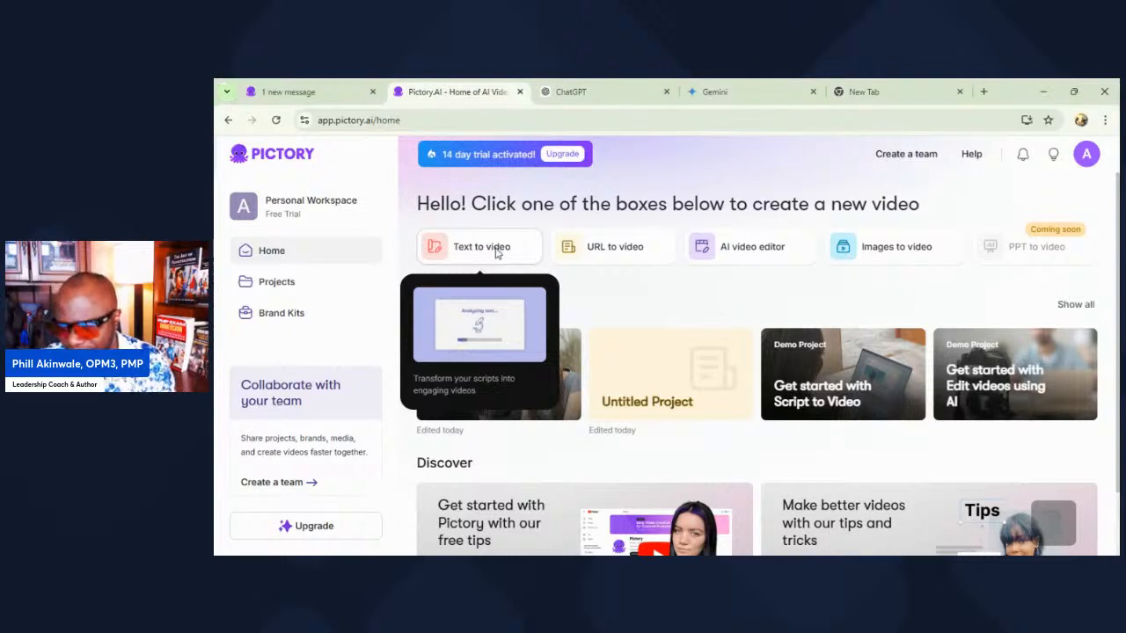
Step: Start a text-to-video project and name the video "Decision Making"
{"action": "left_click", "coordinate": [454, 270]}
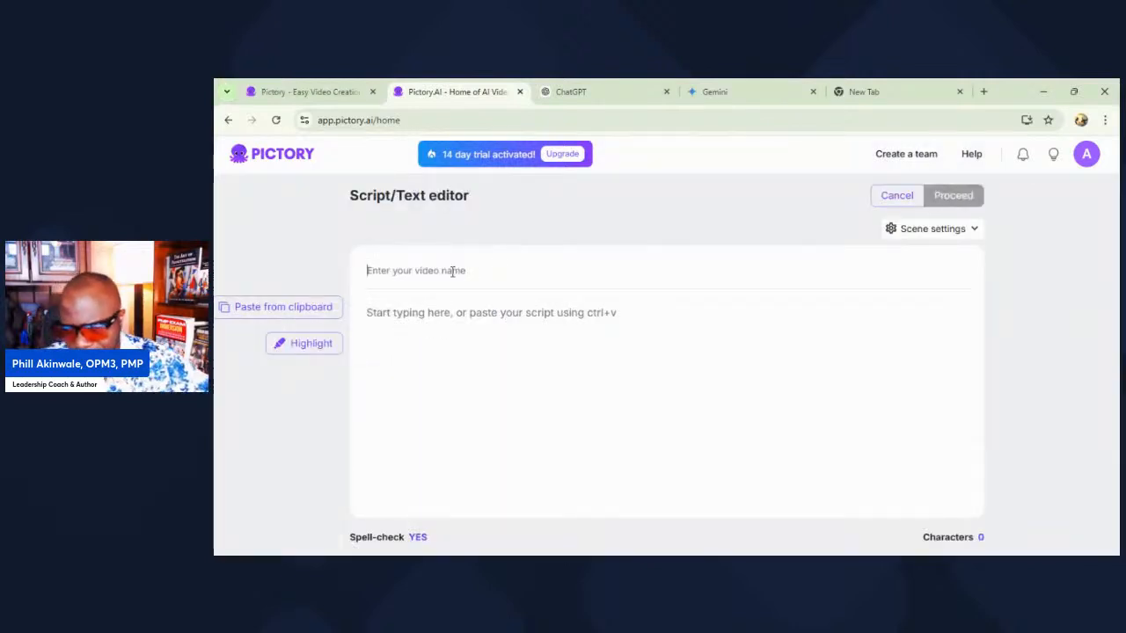
{"action": "type", "text": "Decision Making"}
Step: Begin the script body with the sentence "Decision making can be a very challenging endeavor."
{"action": "left_click", "coordinate": [446, 326]}
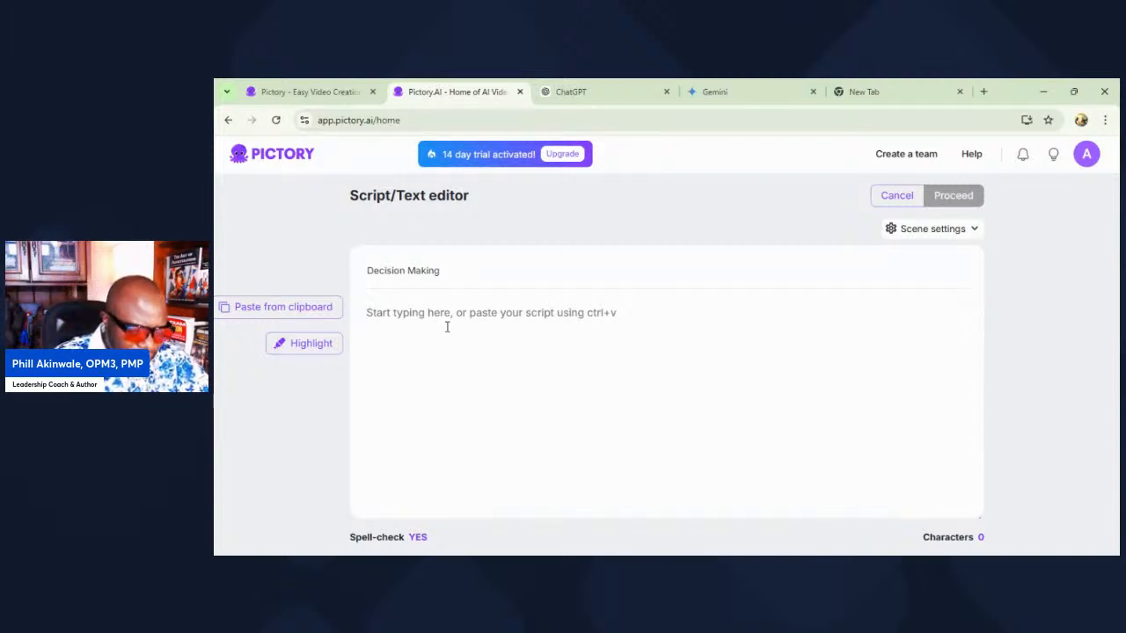
{"action": "type", "text": "Decision"}
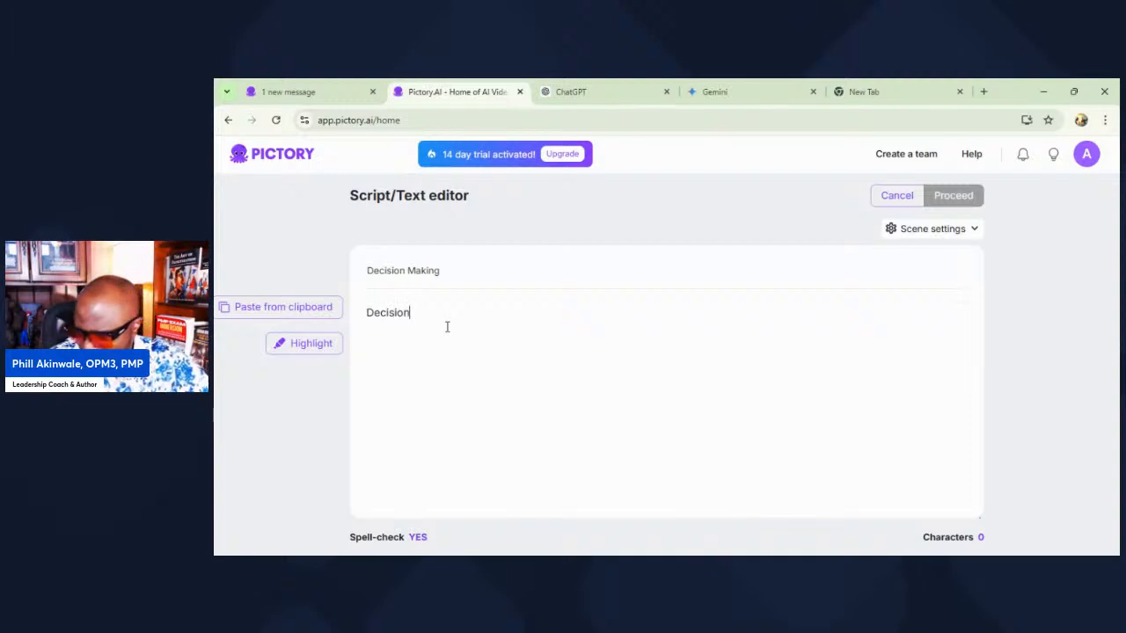
{"action": "type", "text": " making can "}
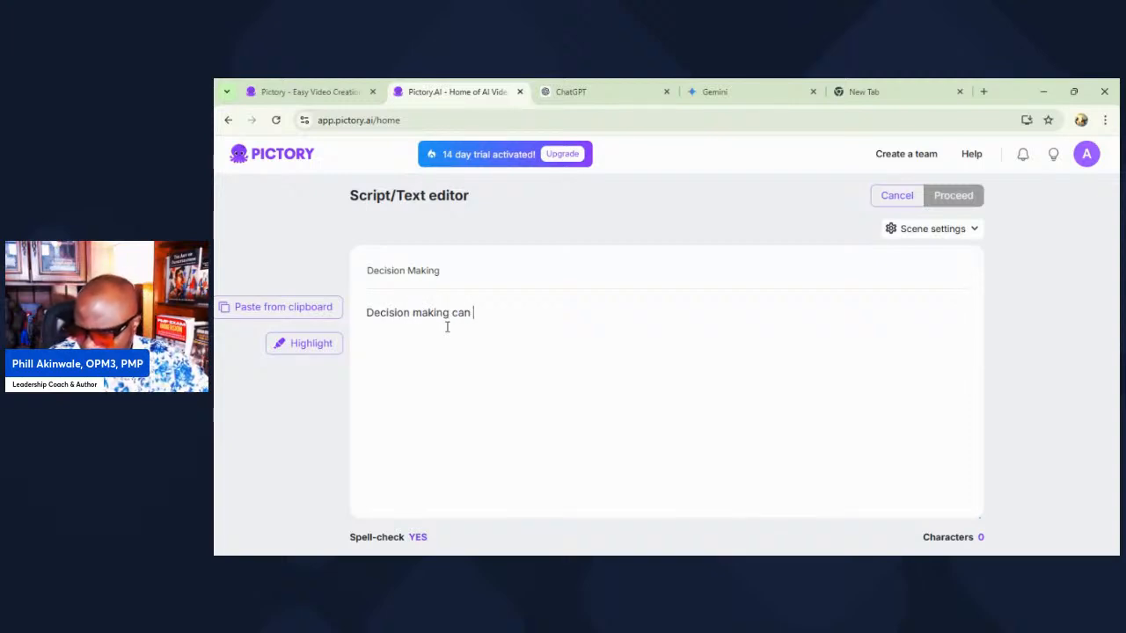
{"action": "type", "text": "be a very ch"}
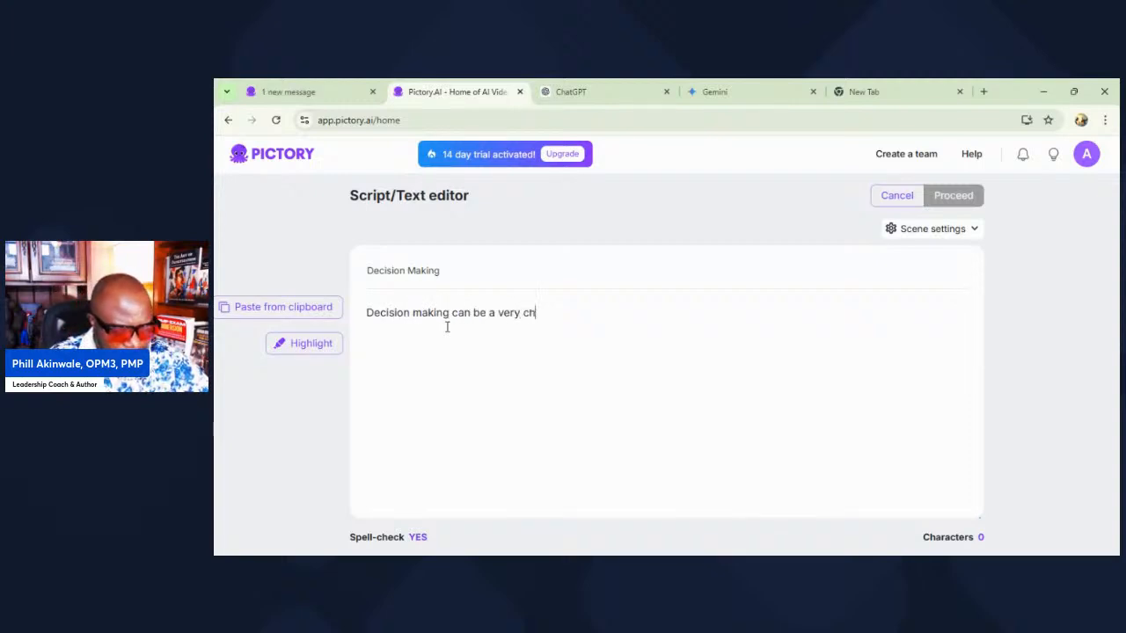
{"action": "type", "text": "allenging"}
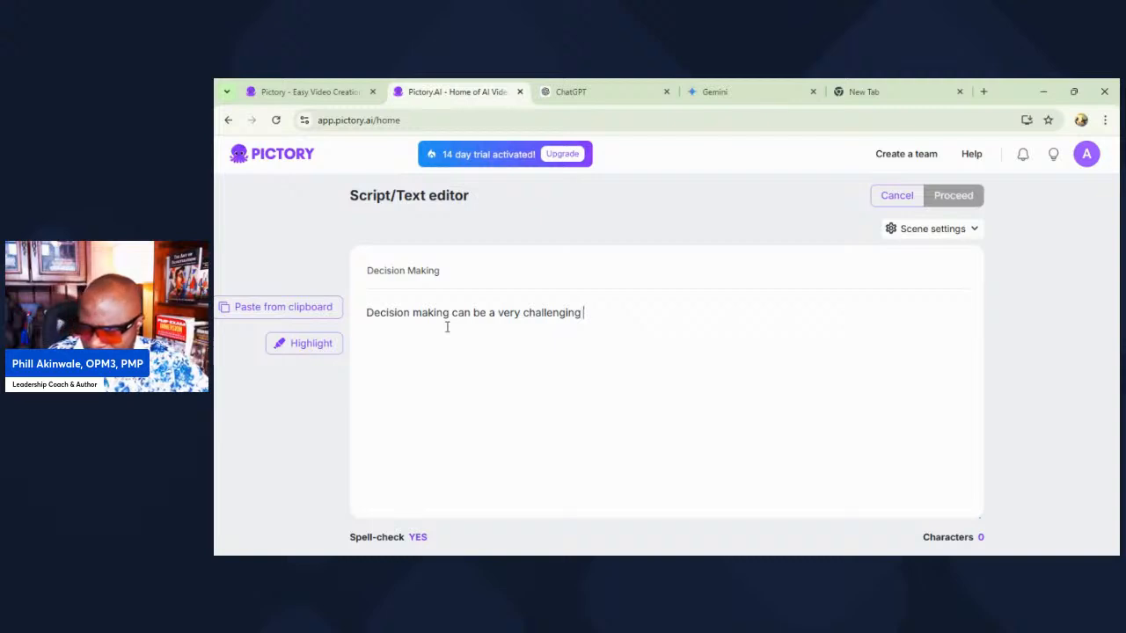
{"action": "type", "text": " end"}
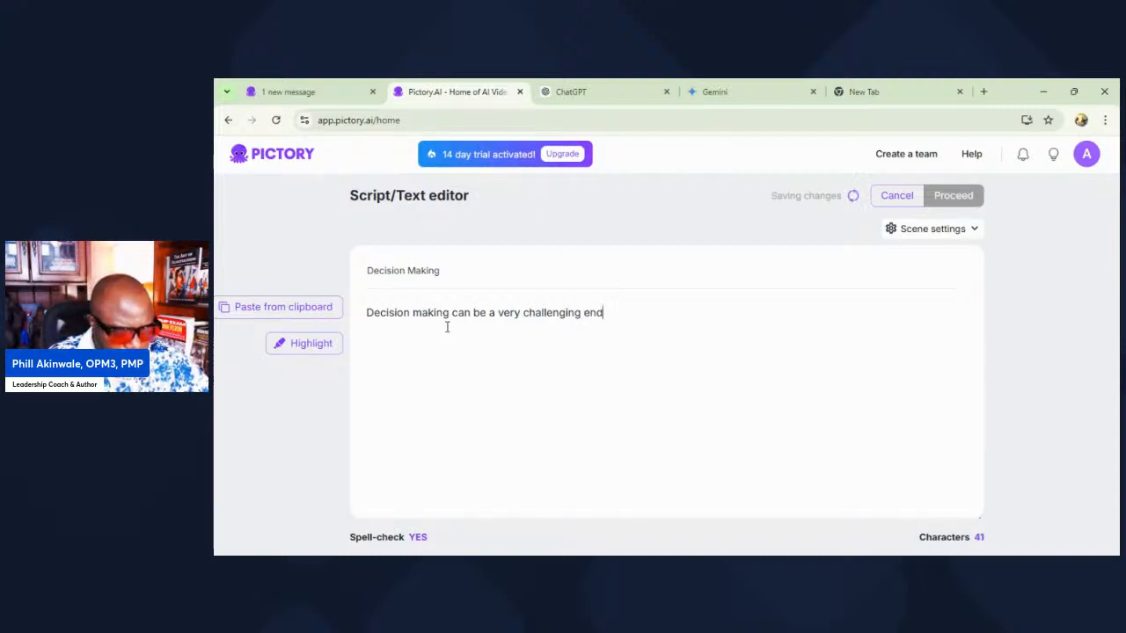
{"action": "type", "text": "eavor. "}
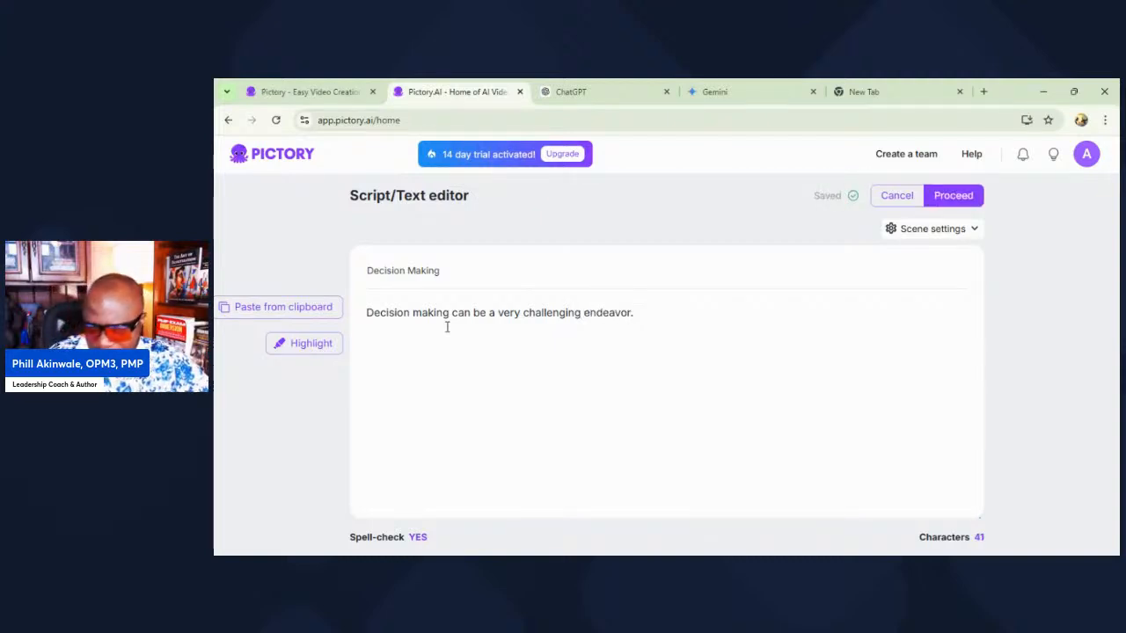
{"action": "type", "text": "There"}
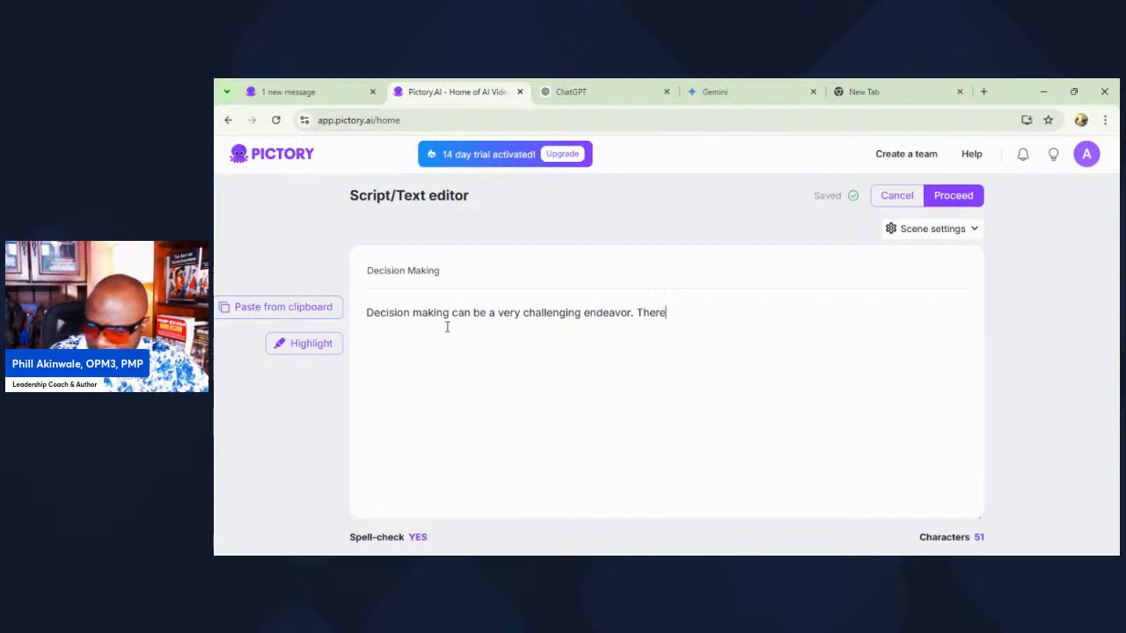
{"action": "type", "text": " is a 6 step framework for doing this. "}
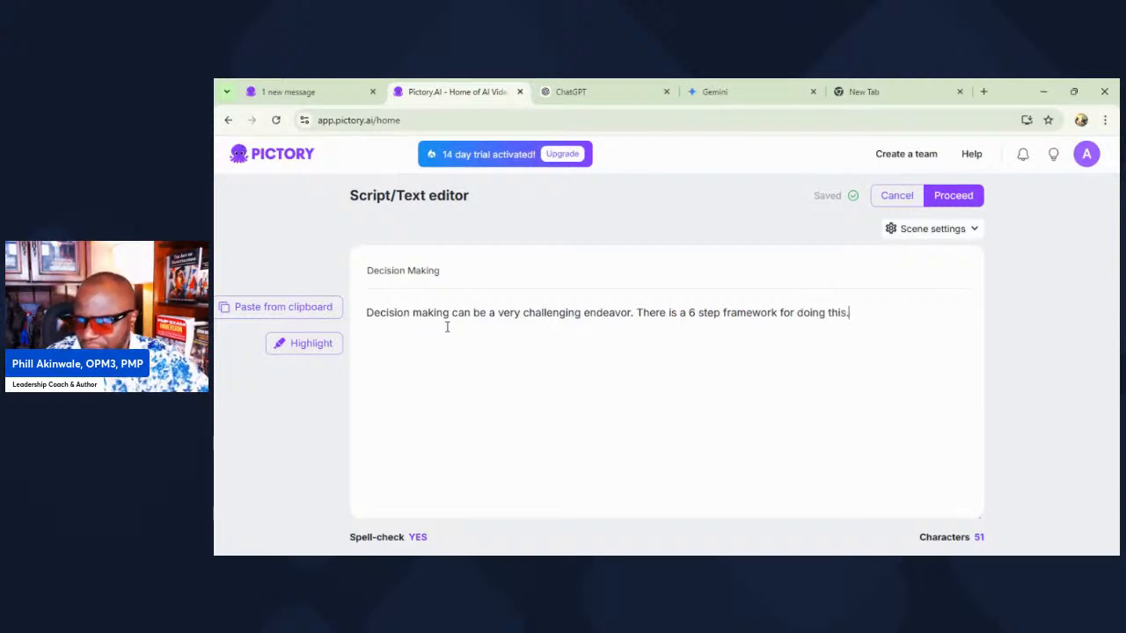
{"action": "type", "text": "I call t"}
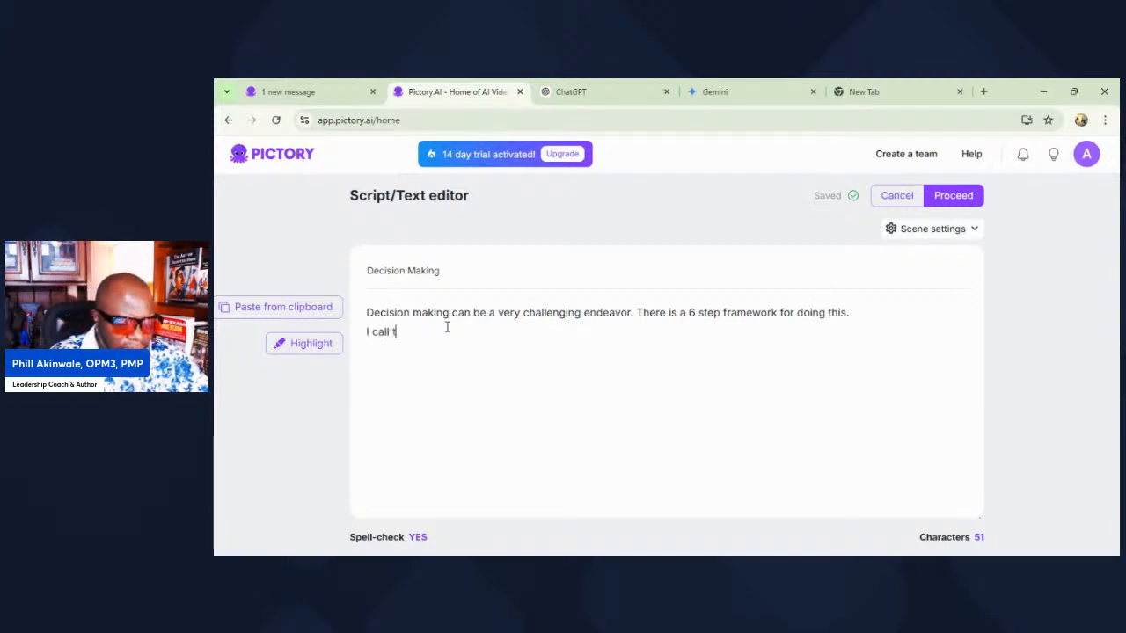
{"action": "type", "text": "his the DISCI"}
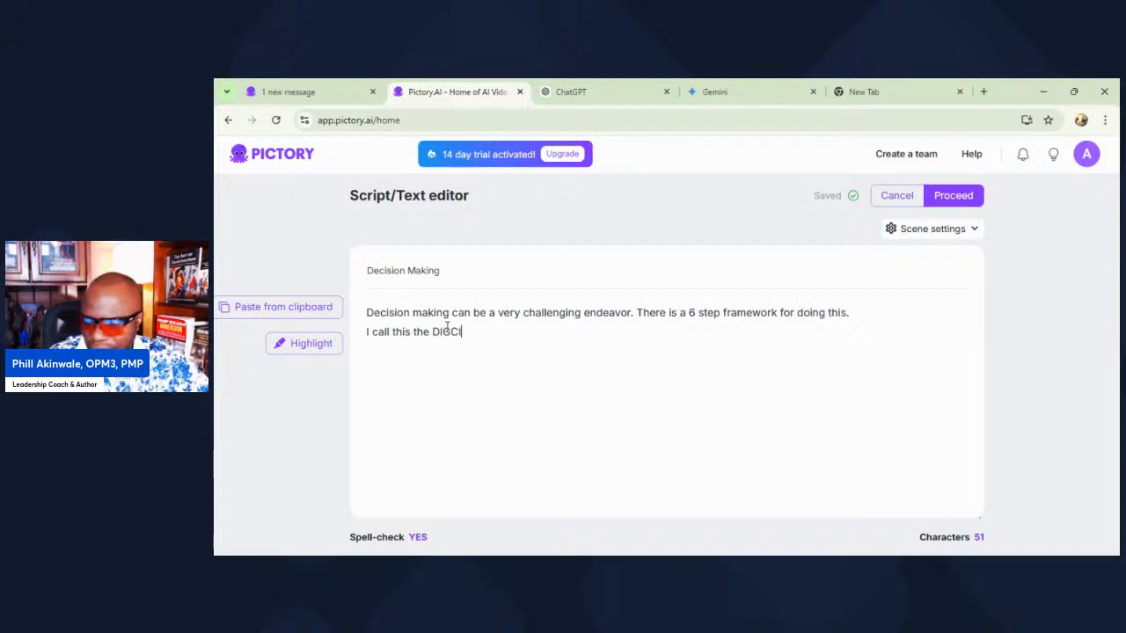
{"action": "type", "text": "V mo"}
{"action": "type", "text": "del. "}
{"action": "type", "text": "Define the D"}
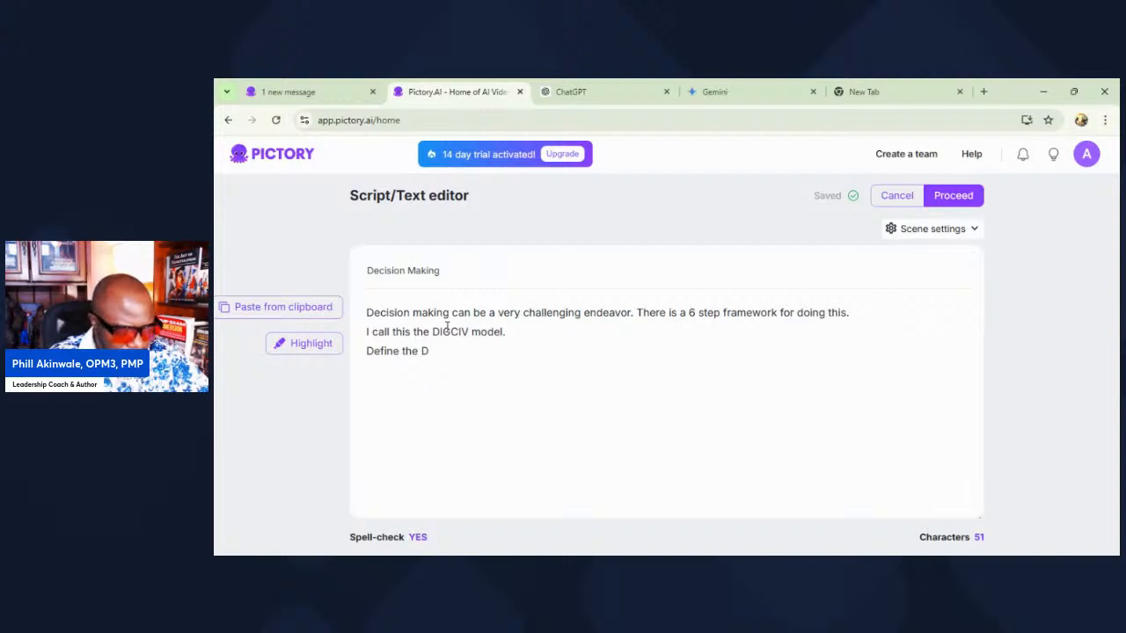
{"action": "type", "text": "ecision "}
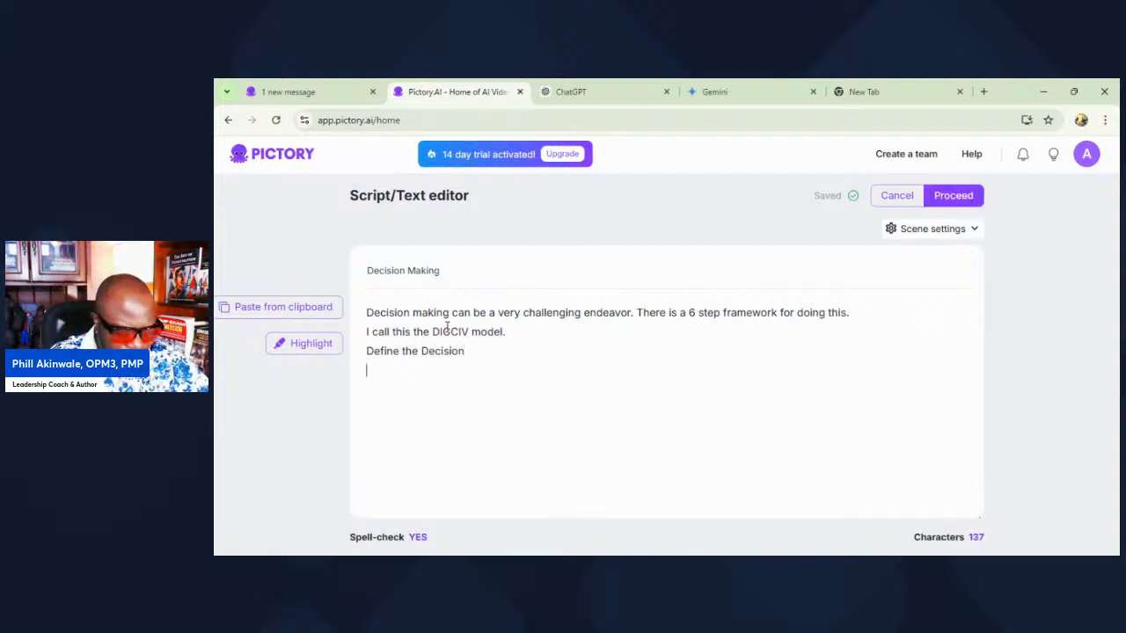
{"action": "type", "text": "Id"}
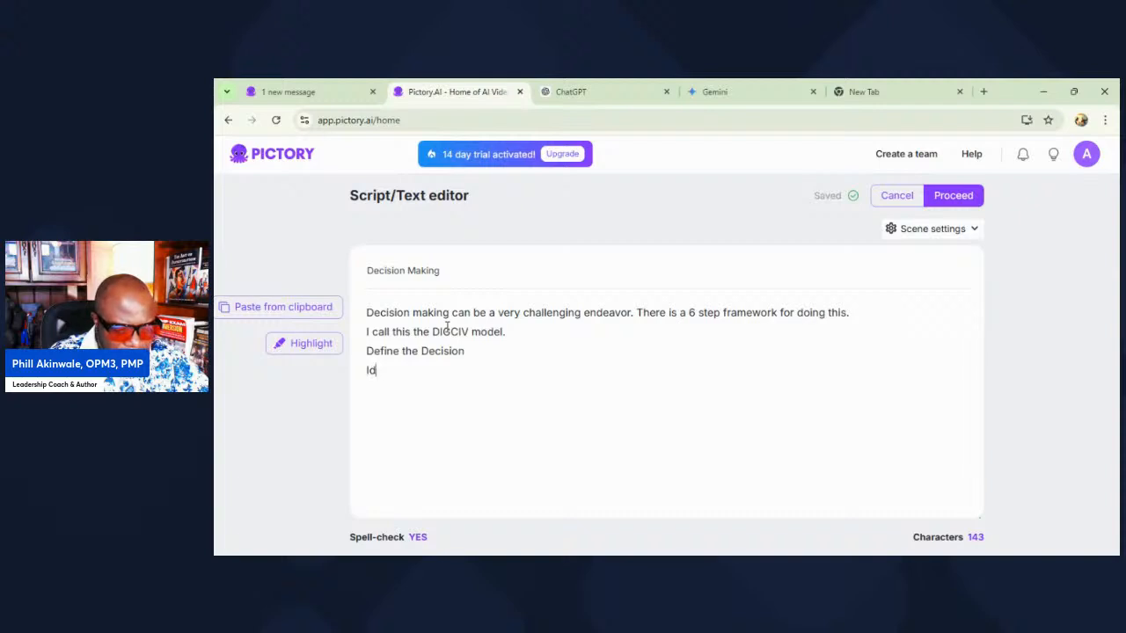
{"action": "type", "text": "entify the why b"}
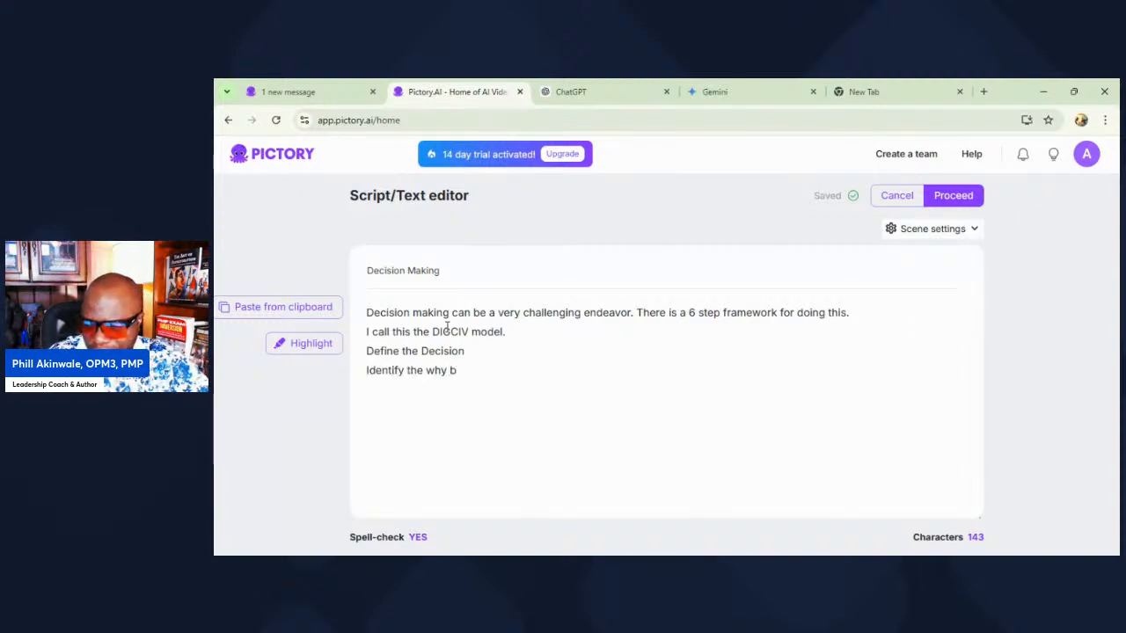
{"action": "type", "text": "egind it "}
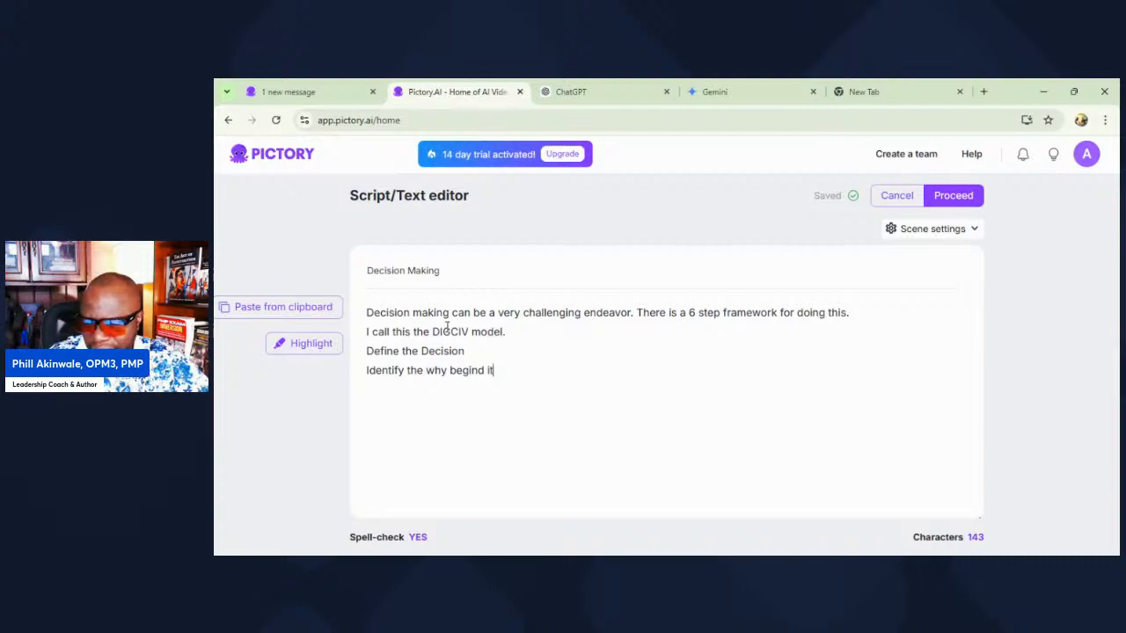
{"action": "type", "text": "Gener"}
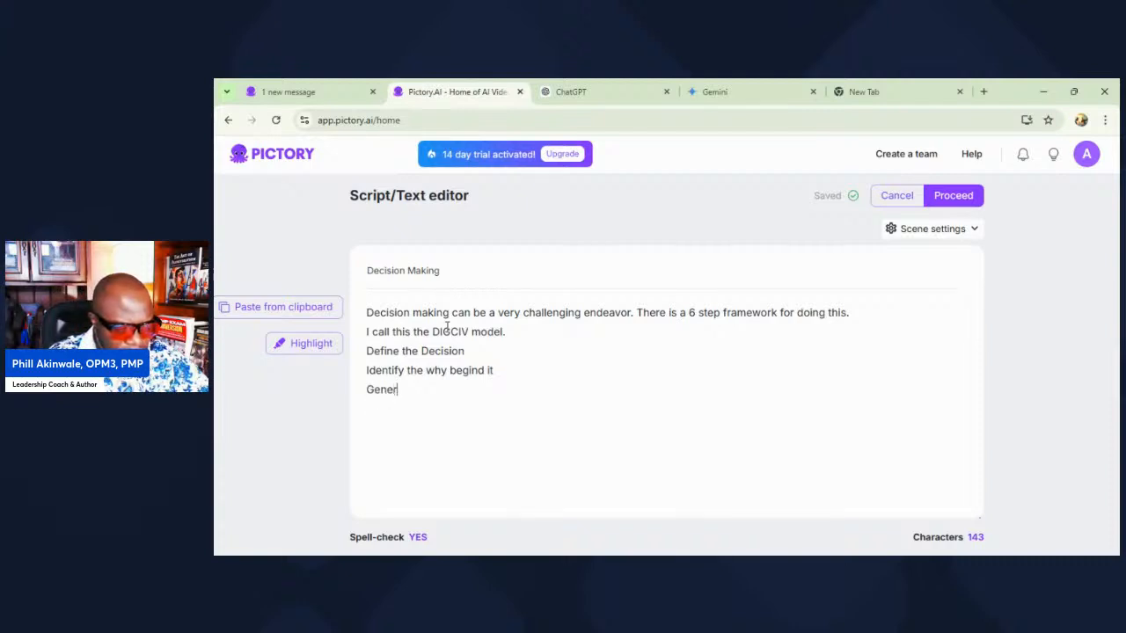
{"action": "type", "text": "ate possibl"}
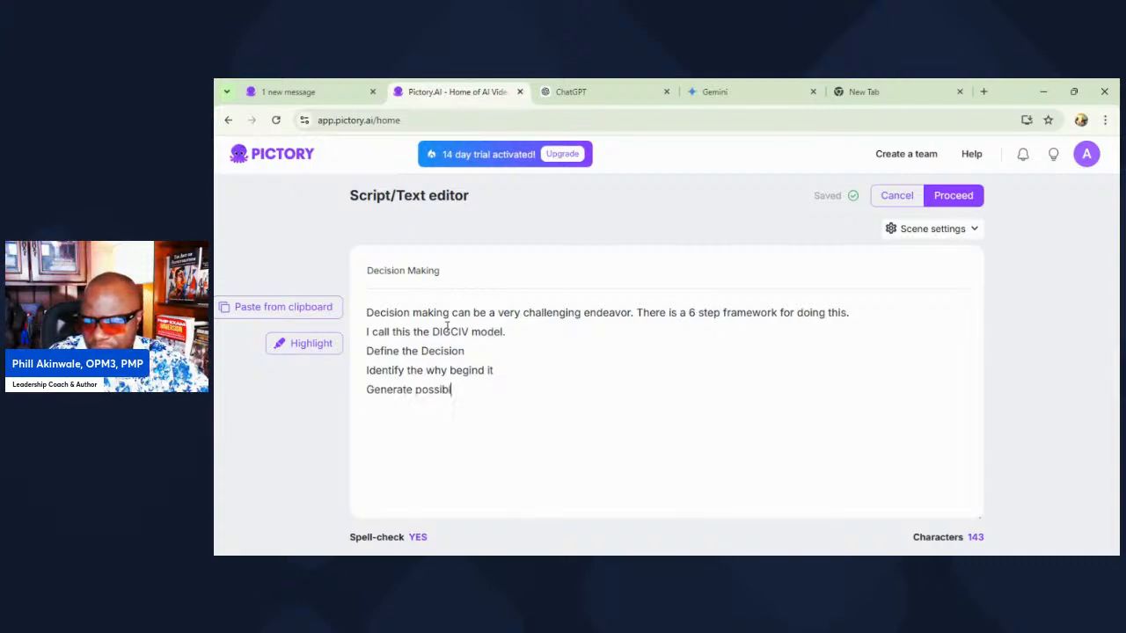
{"action": "type", "text": "e o"}
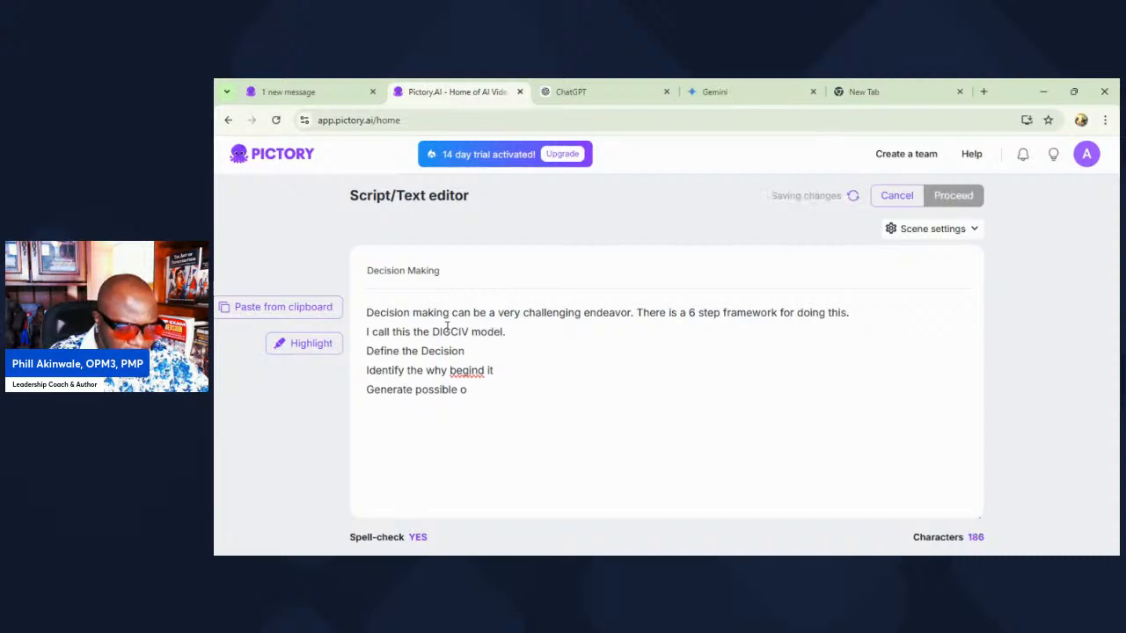
{"action": "type", "text": "utcomes"}
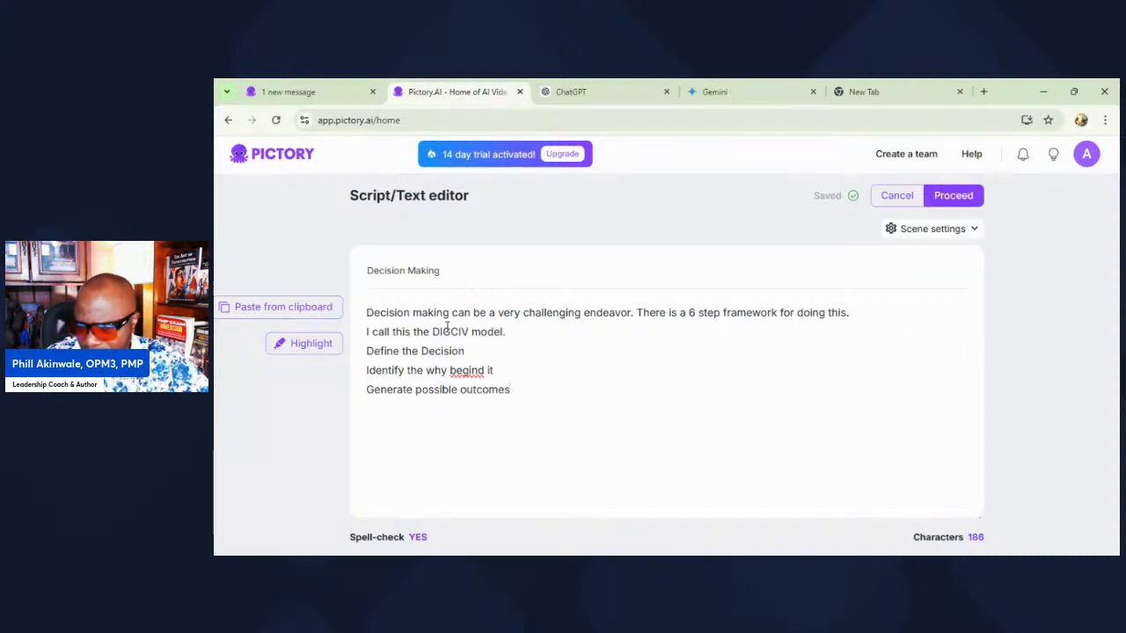
Step: Add the framework lines "Generate possible outcomes" and "Choose the best Outcome" on separate lines of the script
{"action": "key", "text": "Return"}
{"action": "type", "text": "Choose the best Outcome "}
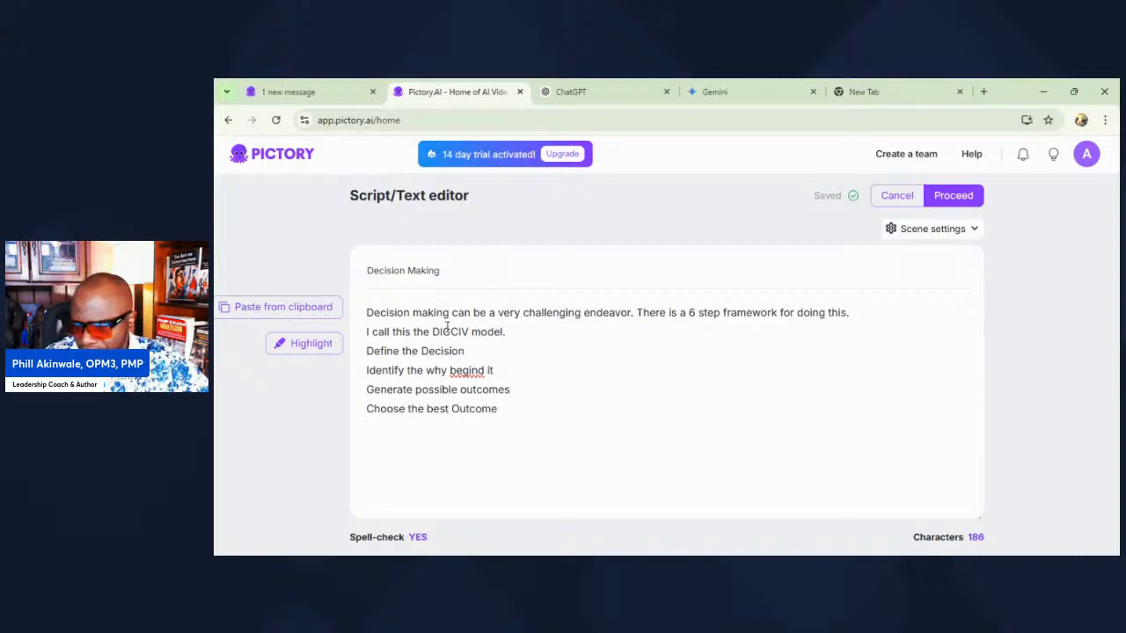
{"action": "type", "text": "Implemen"}
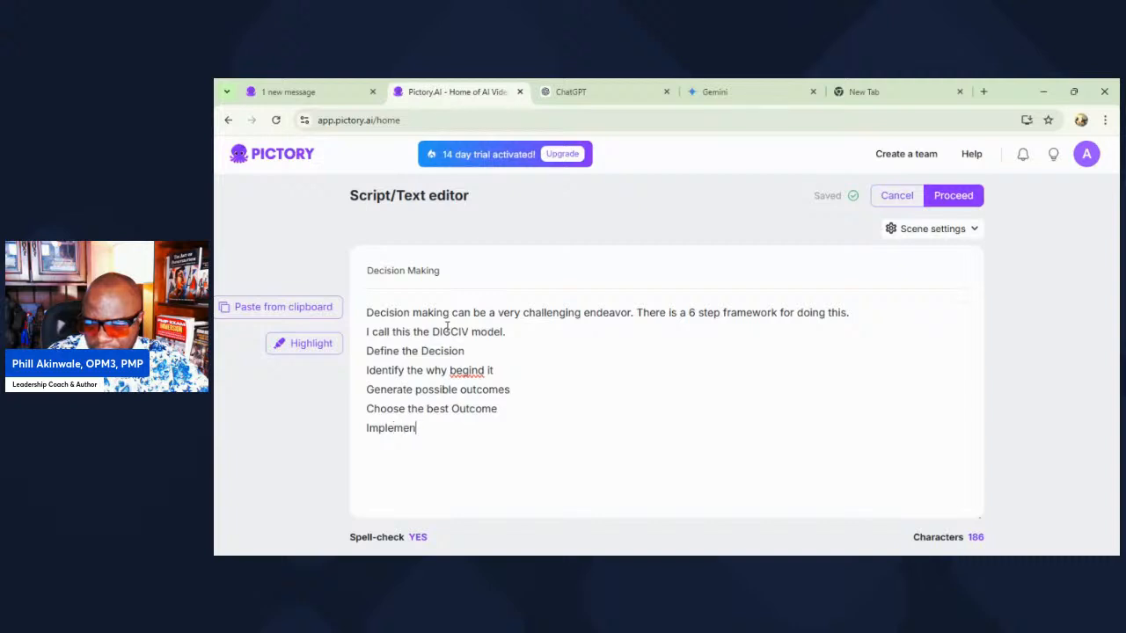
{"action": "type", "text": "t the decision"}
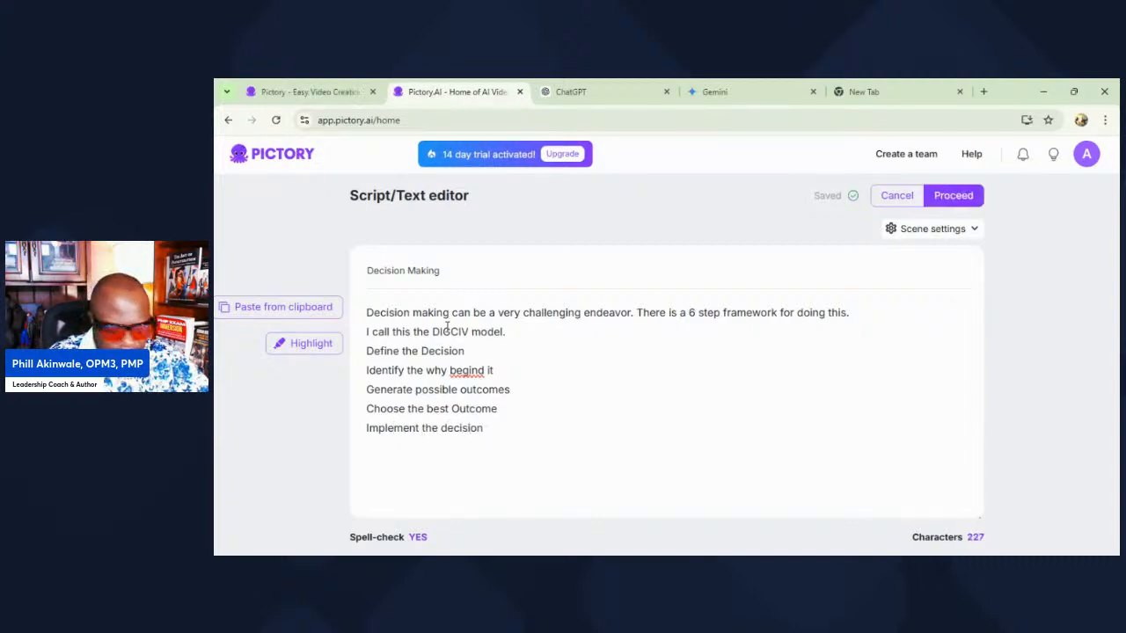
Step: Finish the framework list with the lines "Implement the decision" and "Verify it was good and tweak accordingly"
{"action": "key", "text": "Return"}
{"action": "type", "text": "V"}
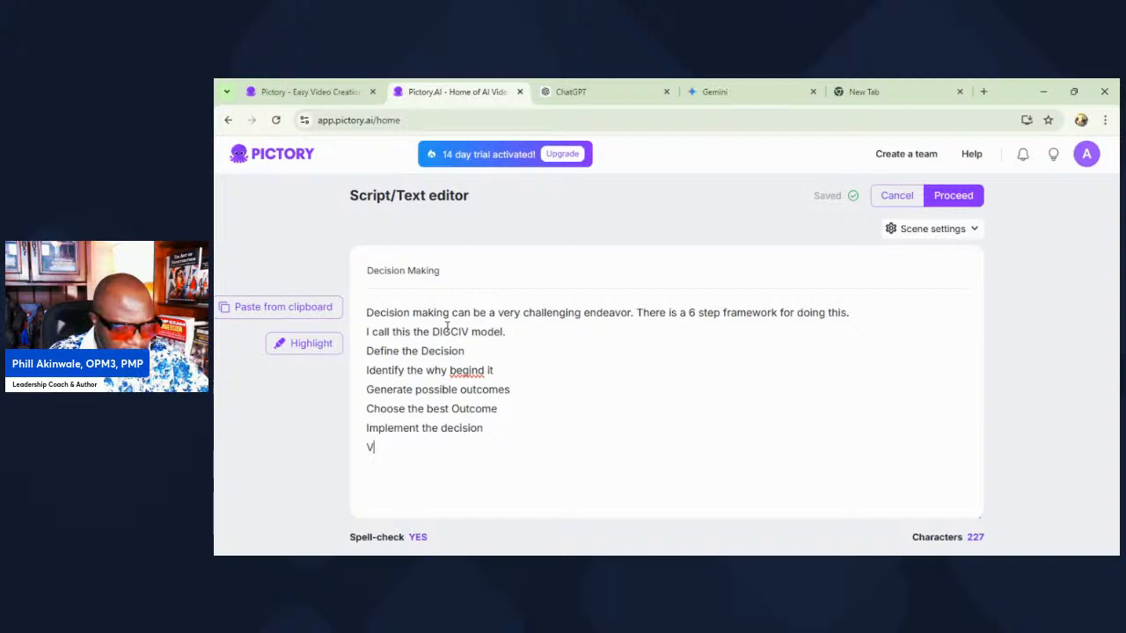
{"action": "type", "text": "erify "}
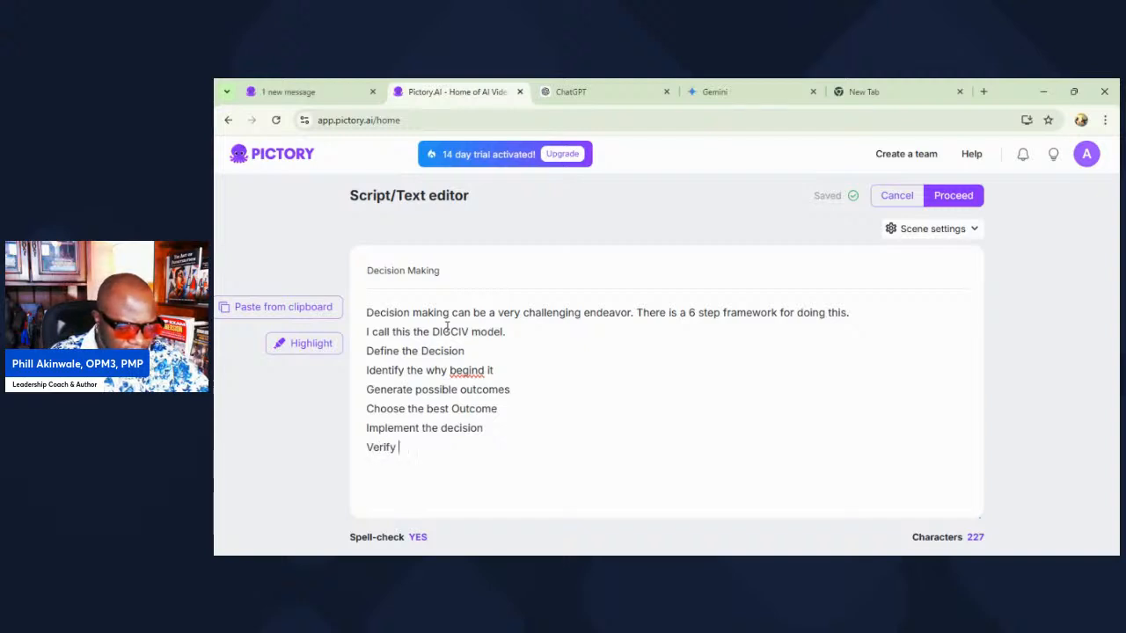
{"action": "type", "text": "it was good and te"}
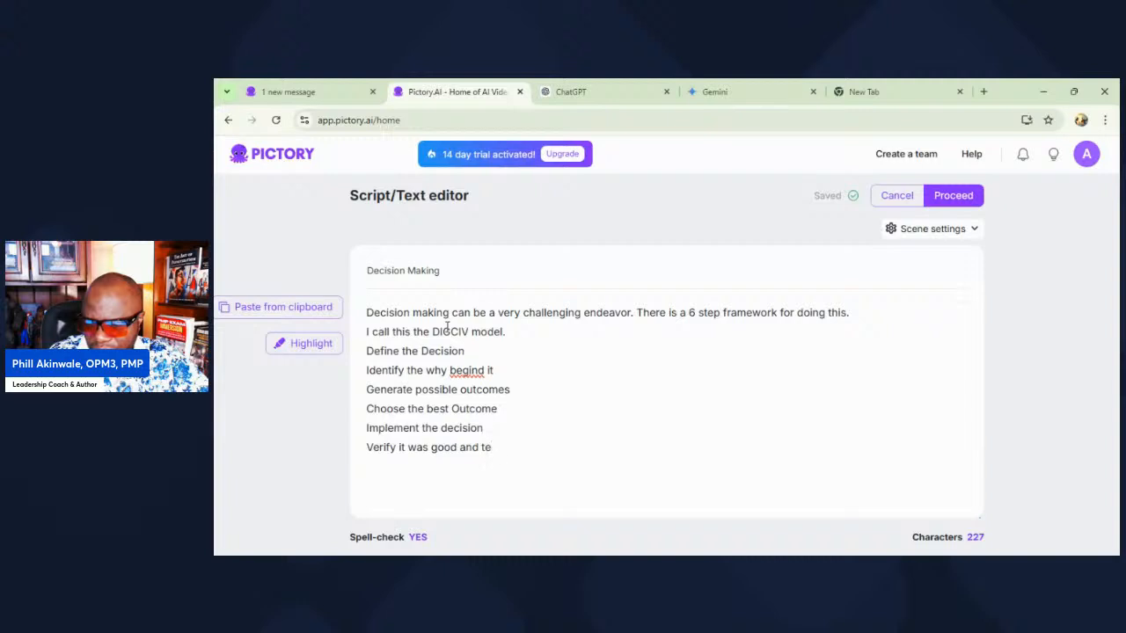
{"action": "key", "text": "BackSpace"}
{"action": "type", "text": "weak"}
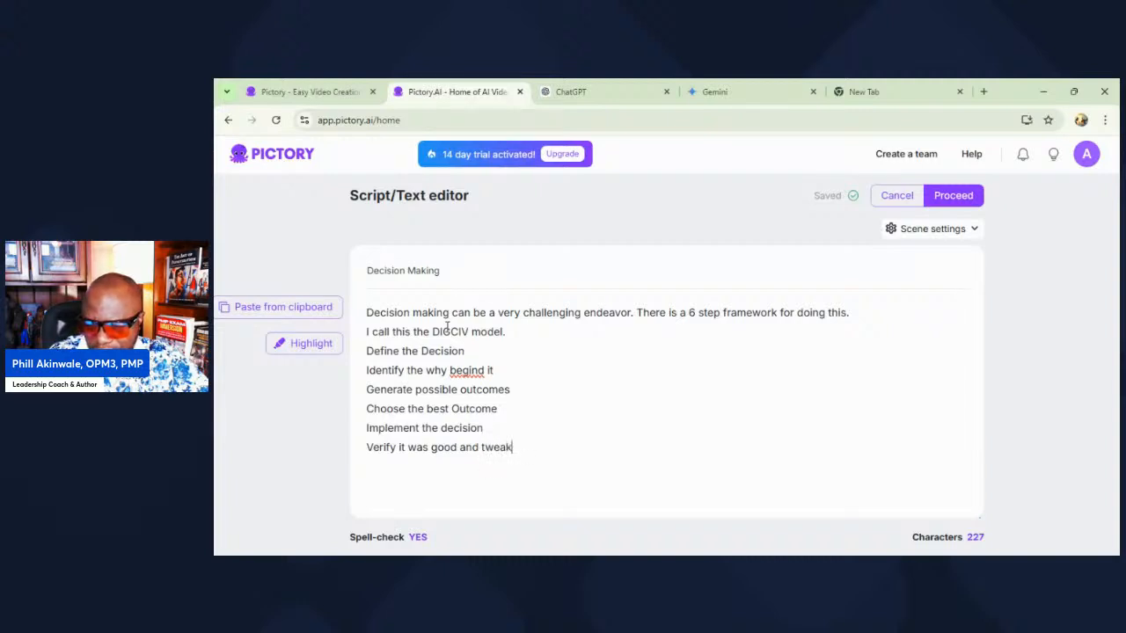
{"action": "type", "text": " accordingly"}
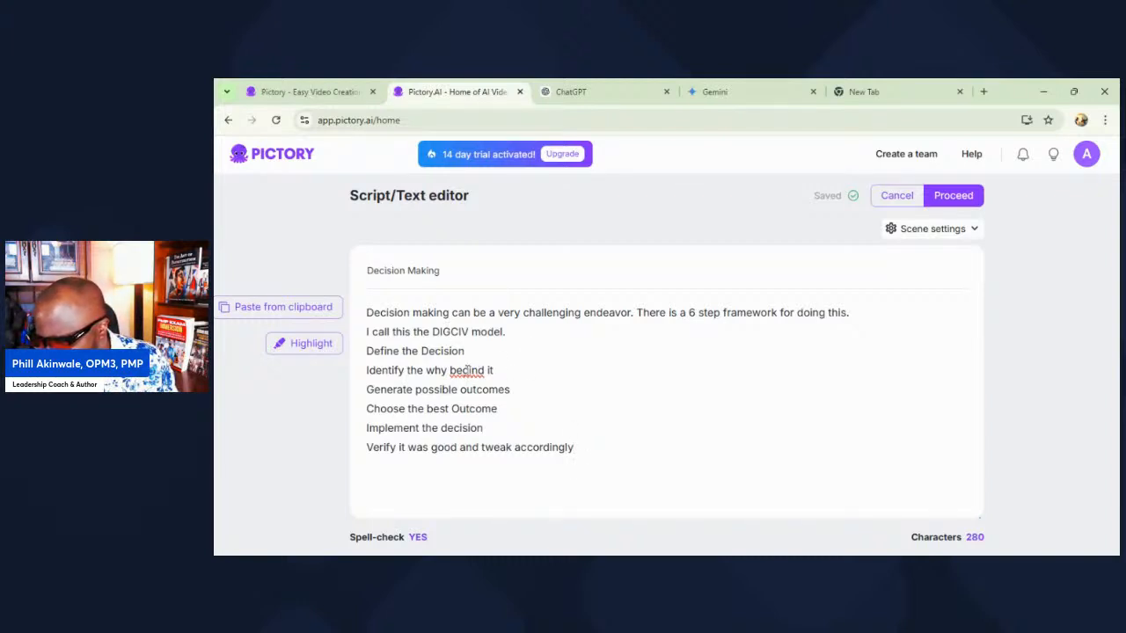
Step: Correct the misspelled word "begind" to "behind" in the script's "Identify the why" line
{"action": "key", "text": "BackSpace"}
{"action": "type", "text": "h"}
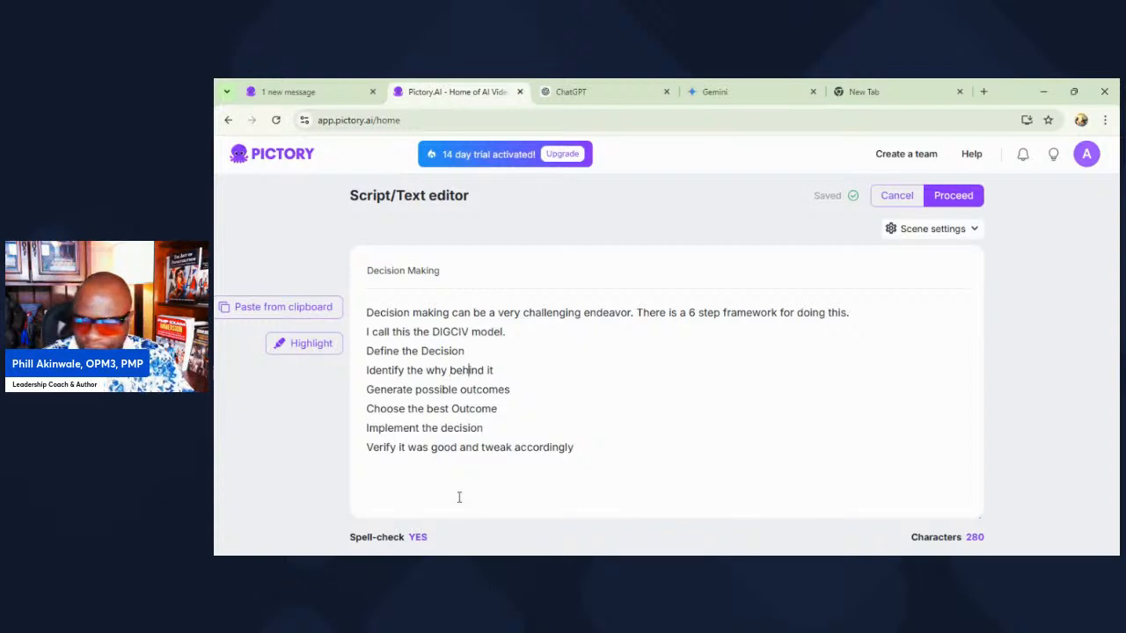
{"action": "left_click", "coordinate": [587, 395]}
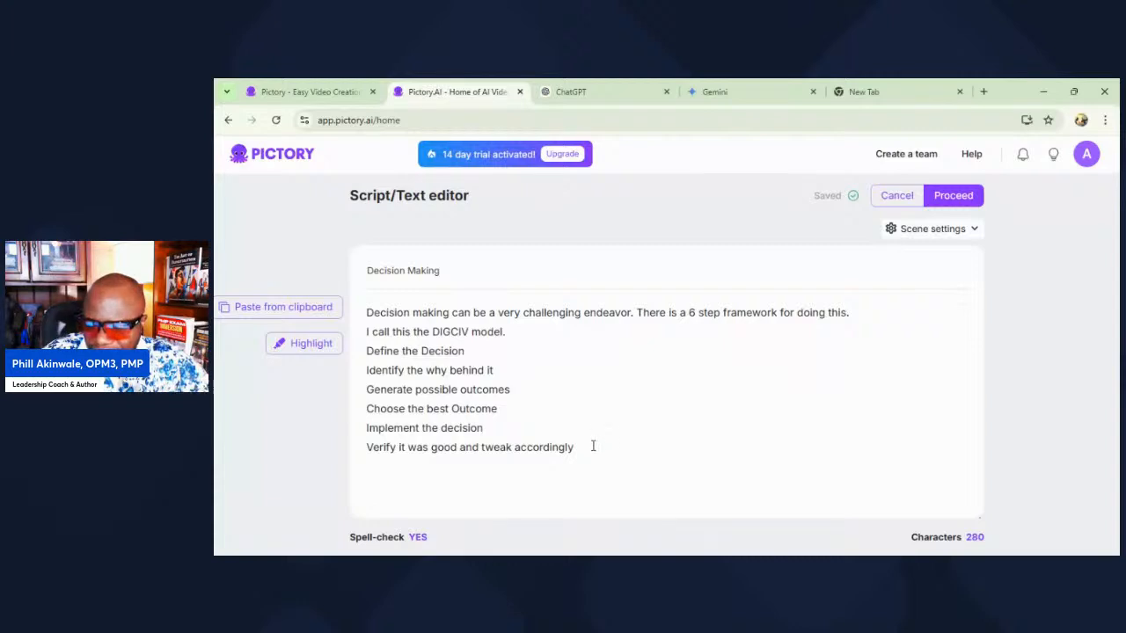
Step: Select the full drafted decision-making script and switch to ChatGPT
{"action": "left_click_drag", "start_coordinate": [593, 446], "coordinate": [356, 310]}
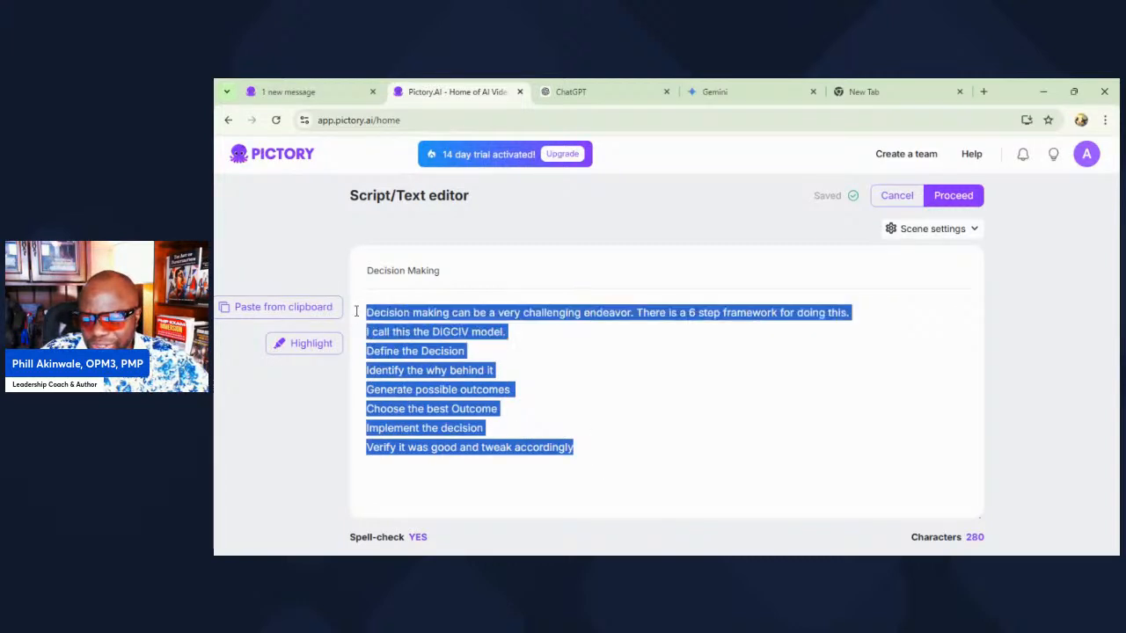
{"action": "left_click", "coordinate": [581, 393]}
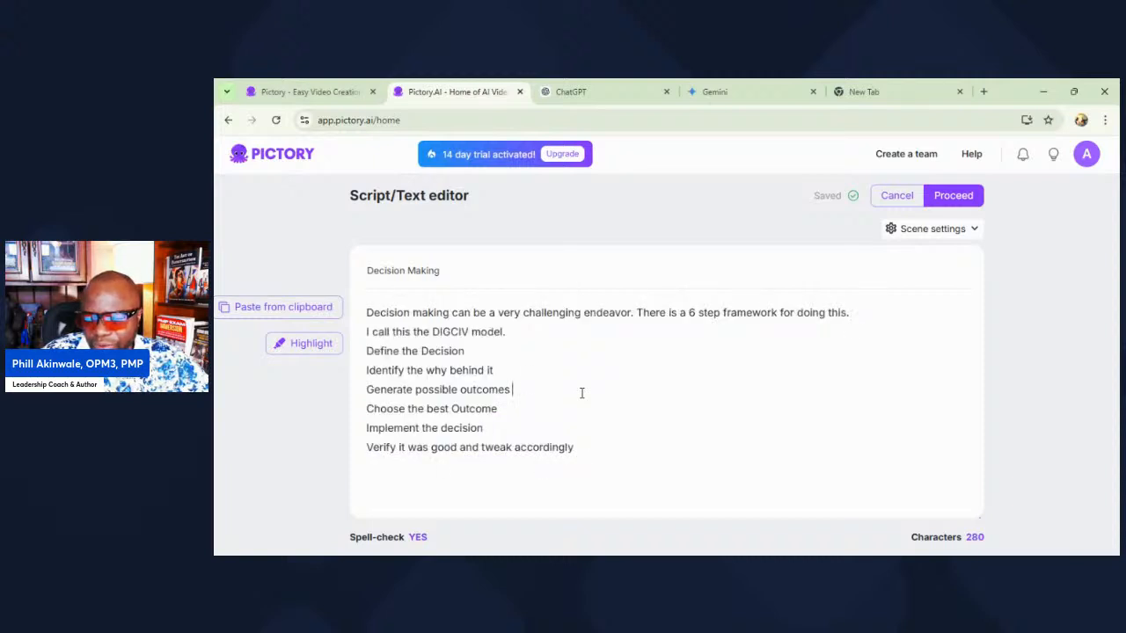
{"action": "left_click", "coordinate": [572, 91]}
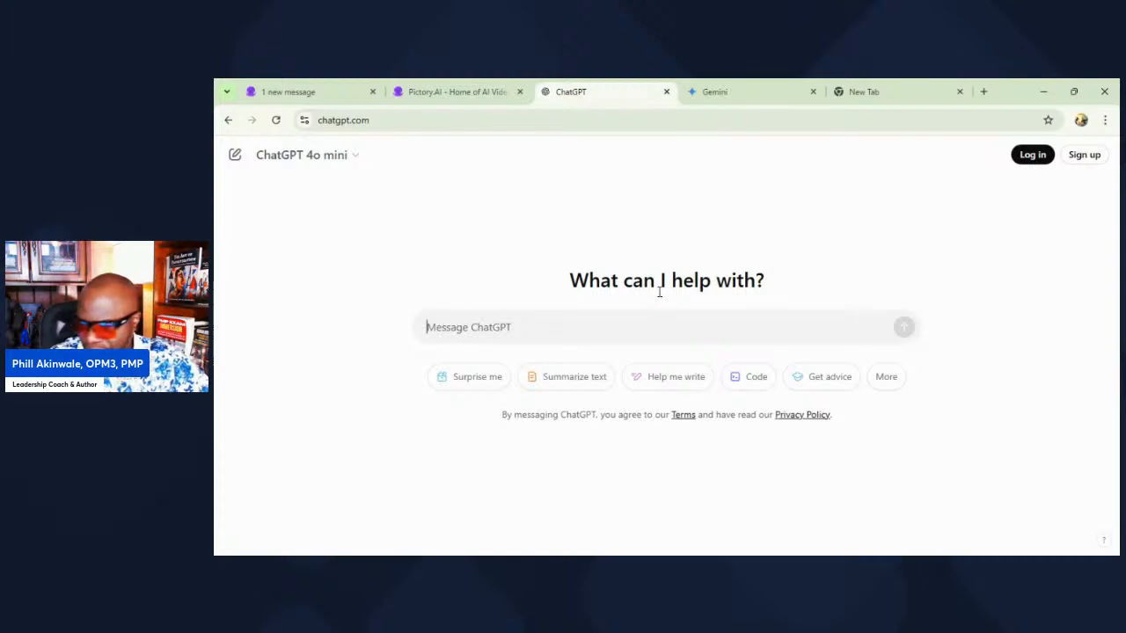
Step: Send ChatGPT the prompt "I want you to blow this out using my framework to create a compelling tutorial on desicion making"
{"action": "type", "text": "I wanyt you to blow this out using my frame"}
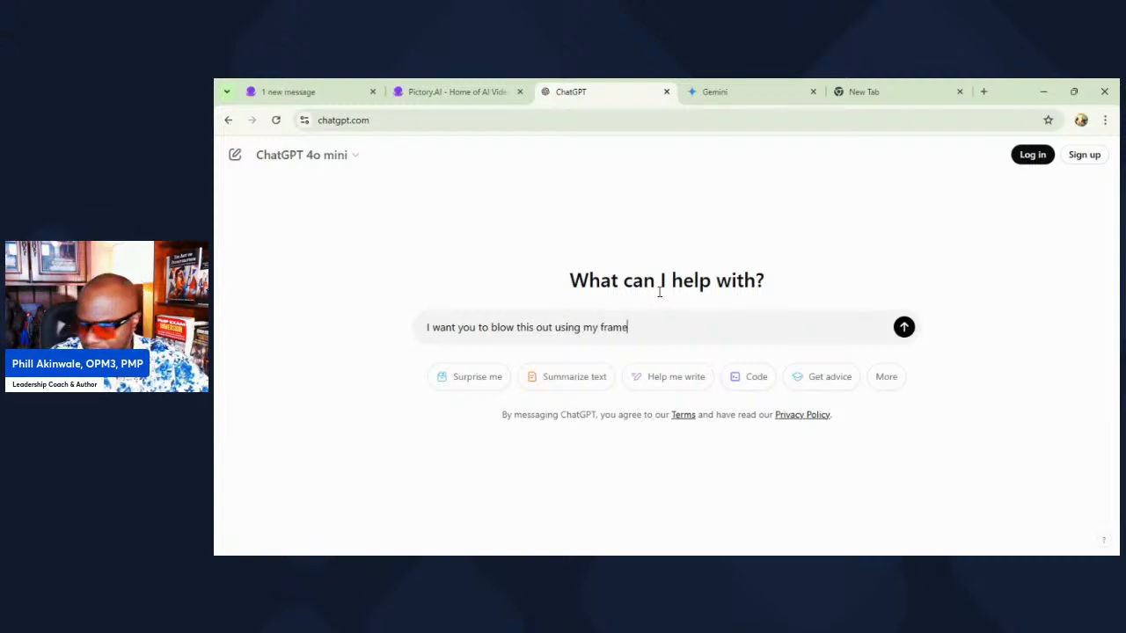
{"action": "type", "text": "work to cre"}
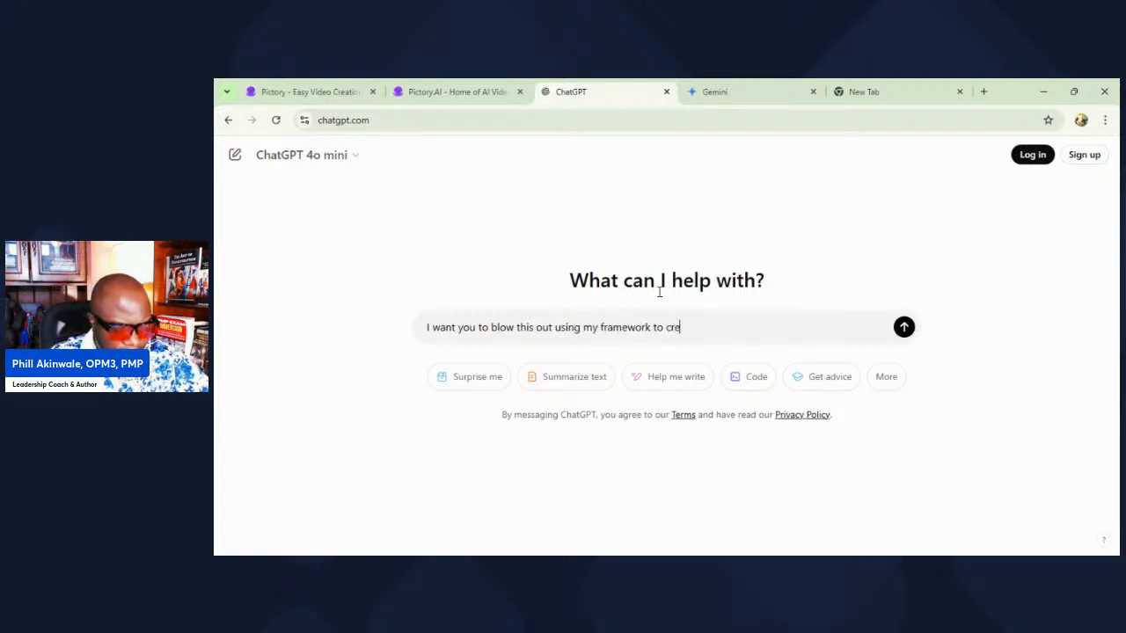
{"action": "type", "text": "ate a compell"}
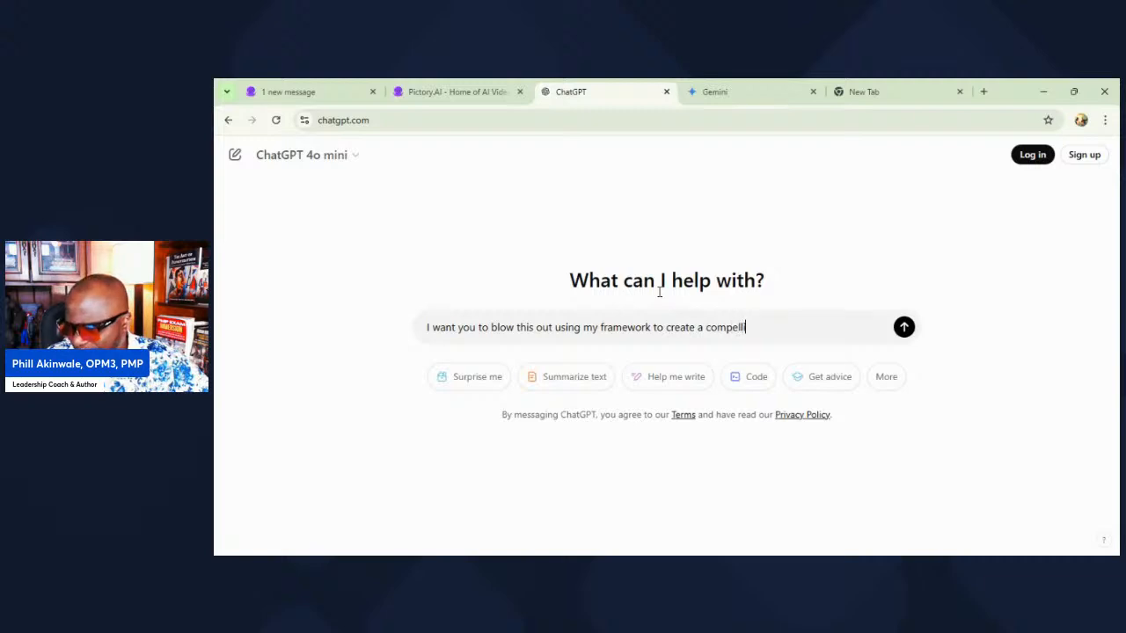
{"action": "type", "text": "ing tu"}
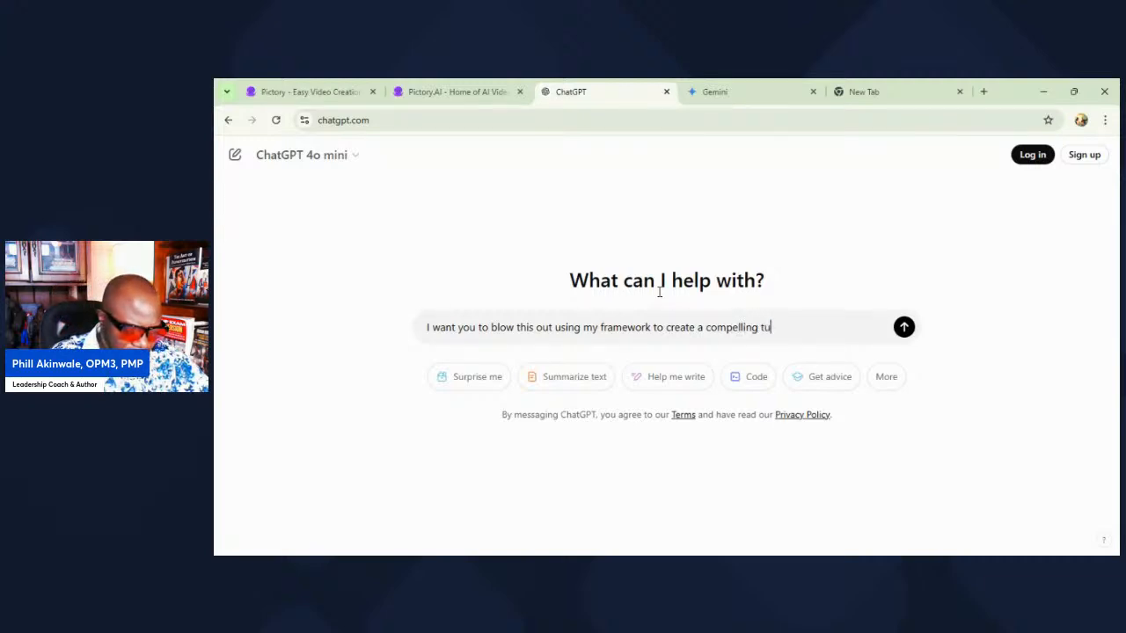
{"action": "type", "text": "totial on "}
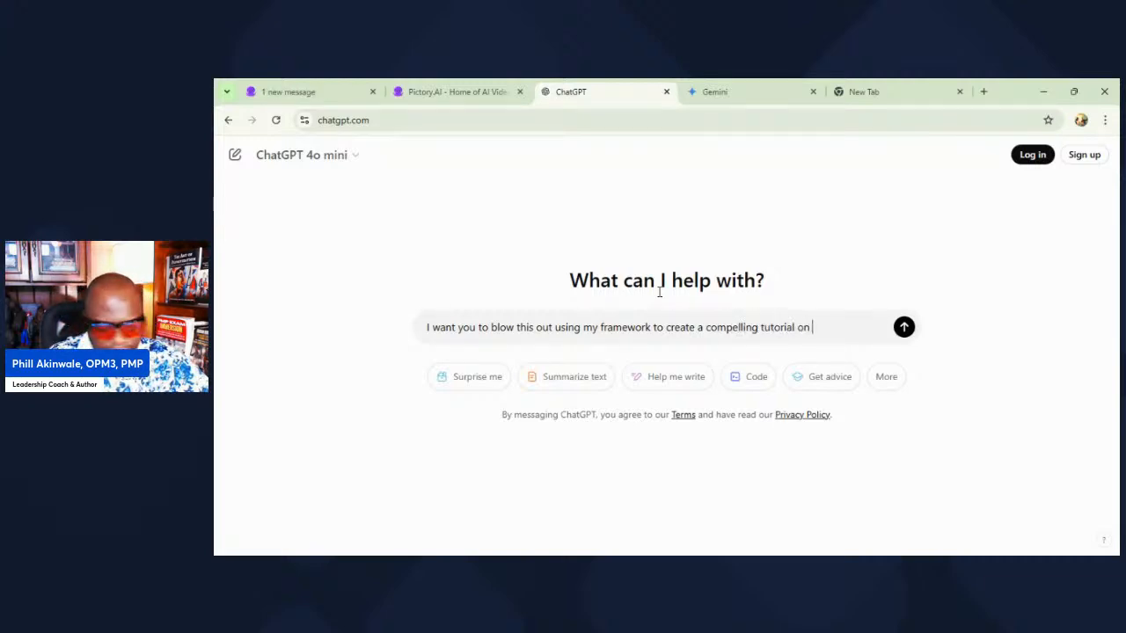
{"action": "type", "text": "desicion making"}
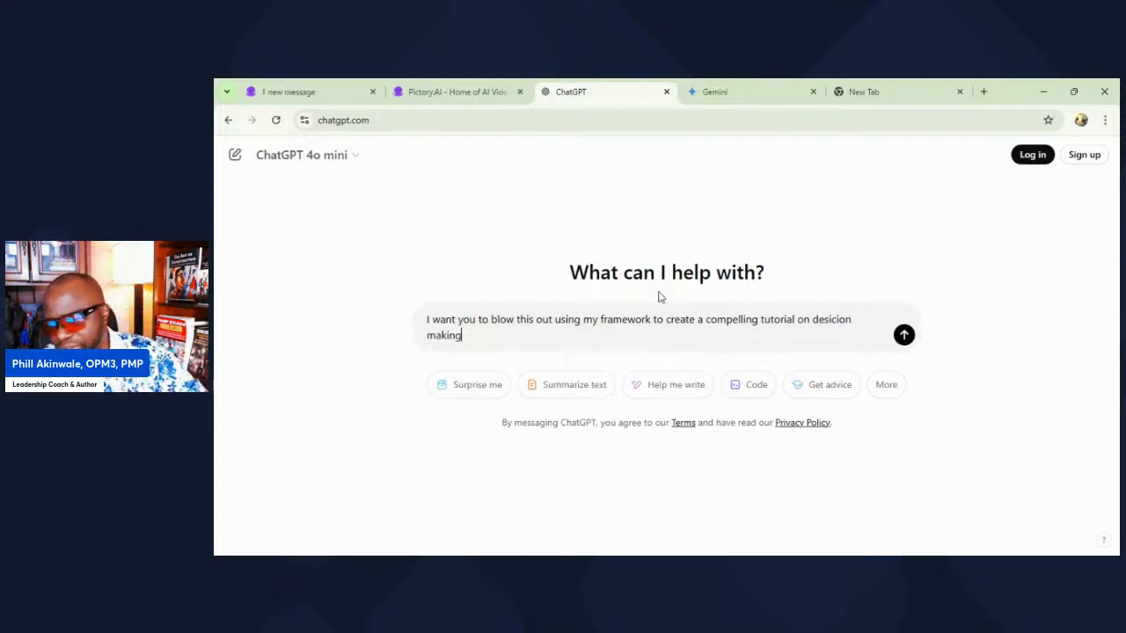
{"action": "key", "text": "Return"}
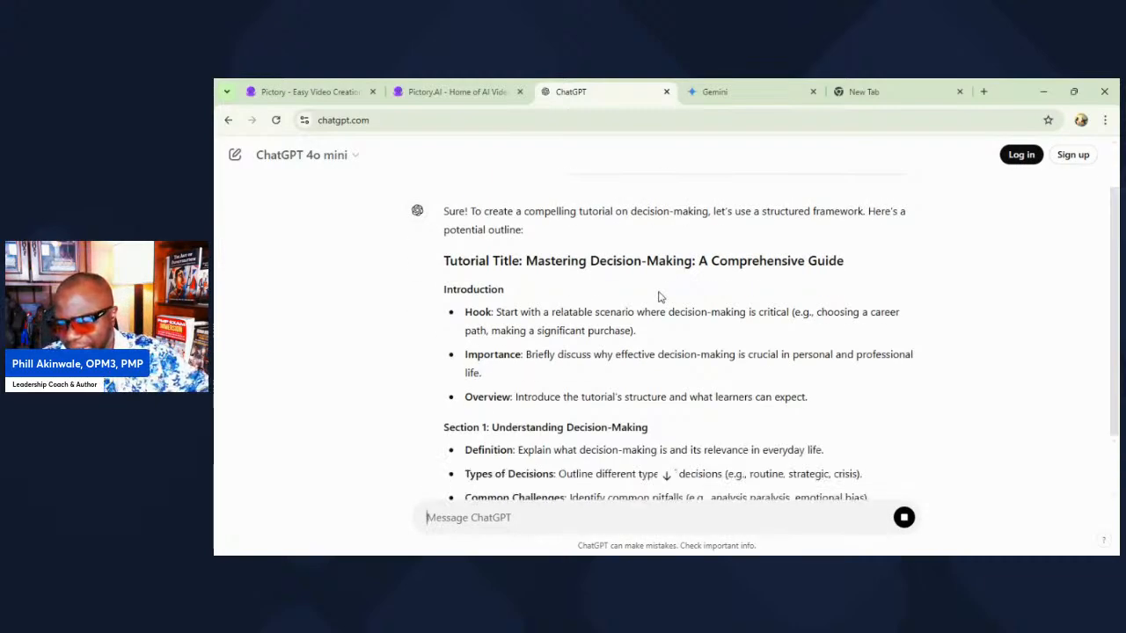
Step: Examine the generated tutorial outline from its introduction through the final touches section
{"action": "scroll", "coordinate": [585, 335], "scroll_direction": "down", "scroll_amount": 7}
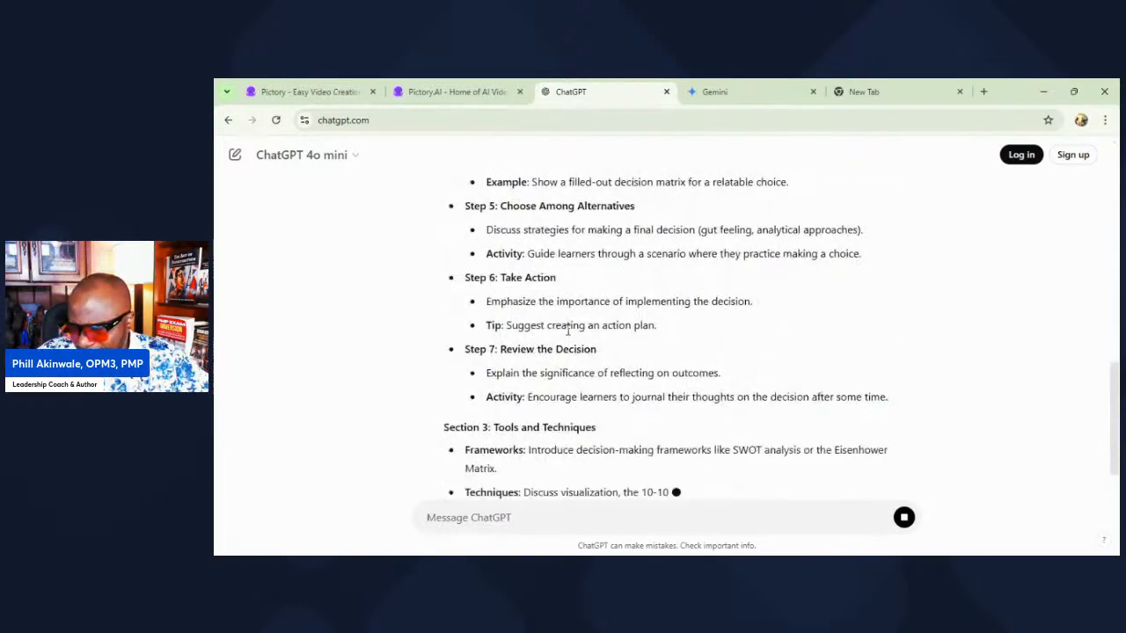
{"action": "scroll", "coordinate": [569, 327], "scroll_direction": "up", "scroll_amount": 5}
{"action": "scroll", "coordinate": [569, 334], "scroll_direction": "up", "scroll_amount": 2}
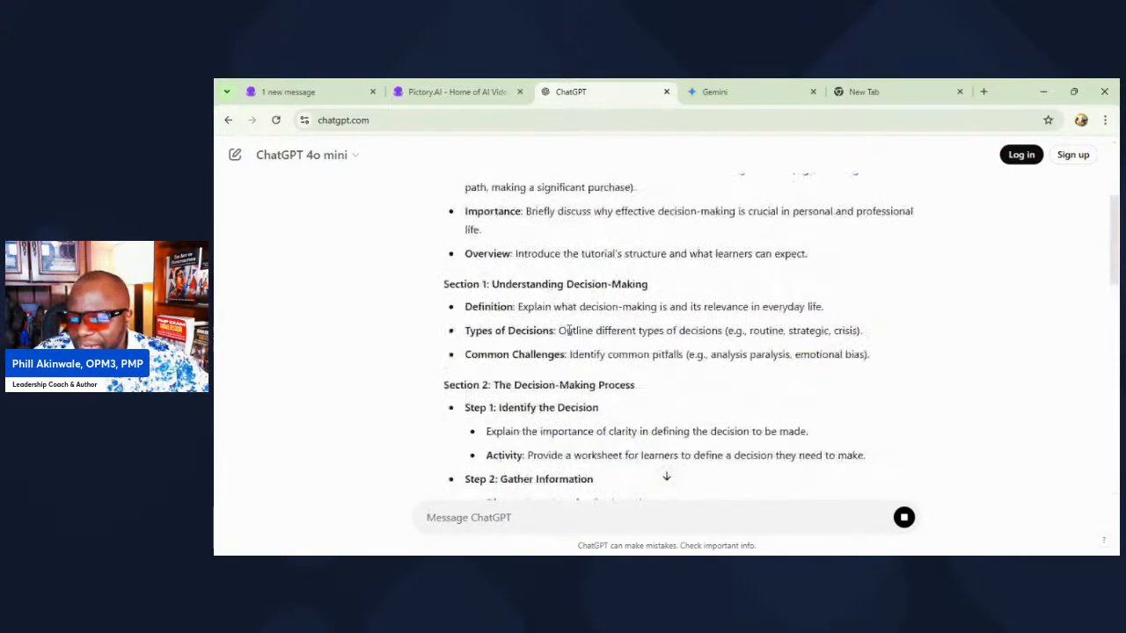
{"action": "scroll", "coordinate": [569, 334], "scroll_direction": "up", "scroll_amount": 2}
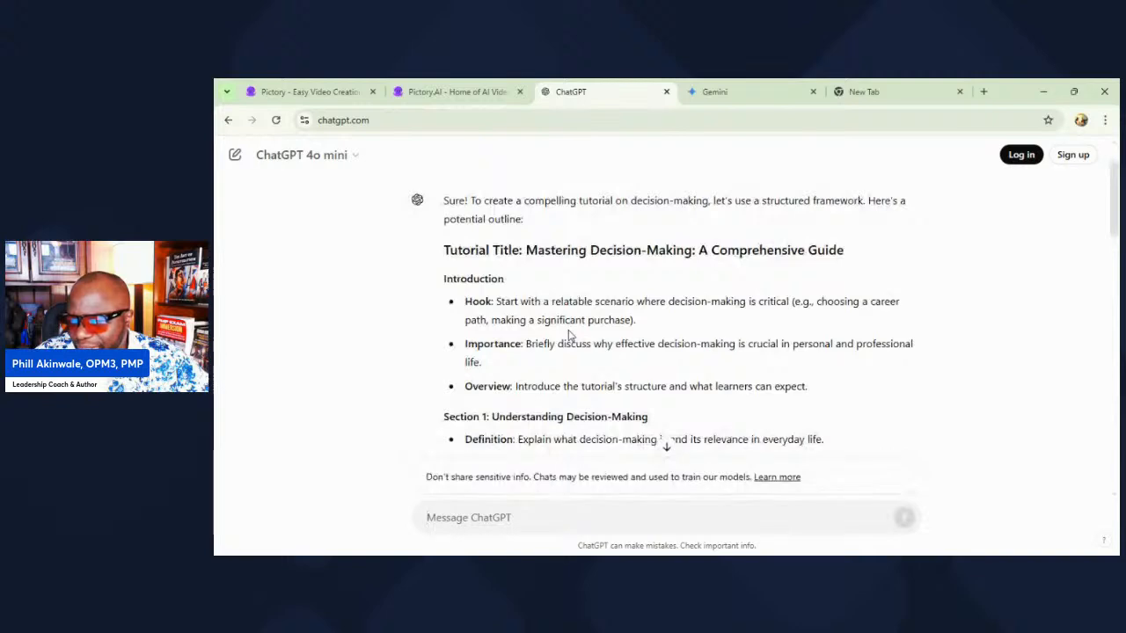
{"action": "scroll", "coordinate": [569, 334], "scroll_direction": "down", "scroll_amount": 10}
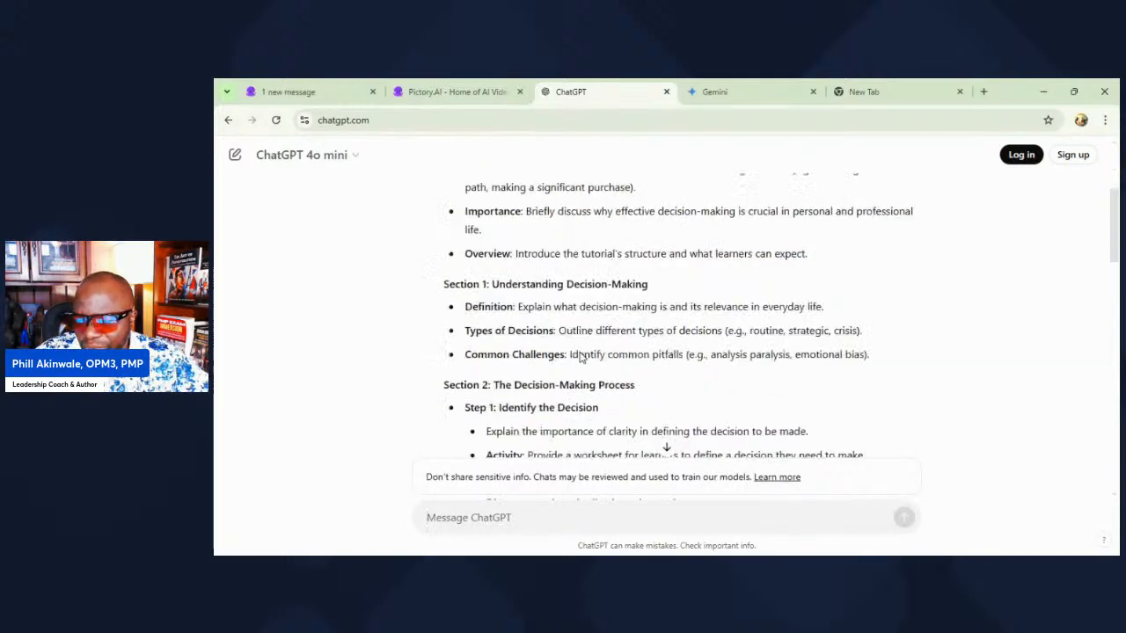
{"action": "scroll", "coordinate": [581, 356], "scroll_direction": "down", "scroll_amount": 8}
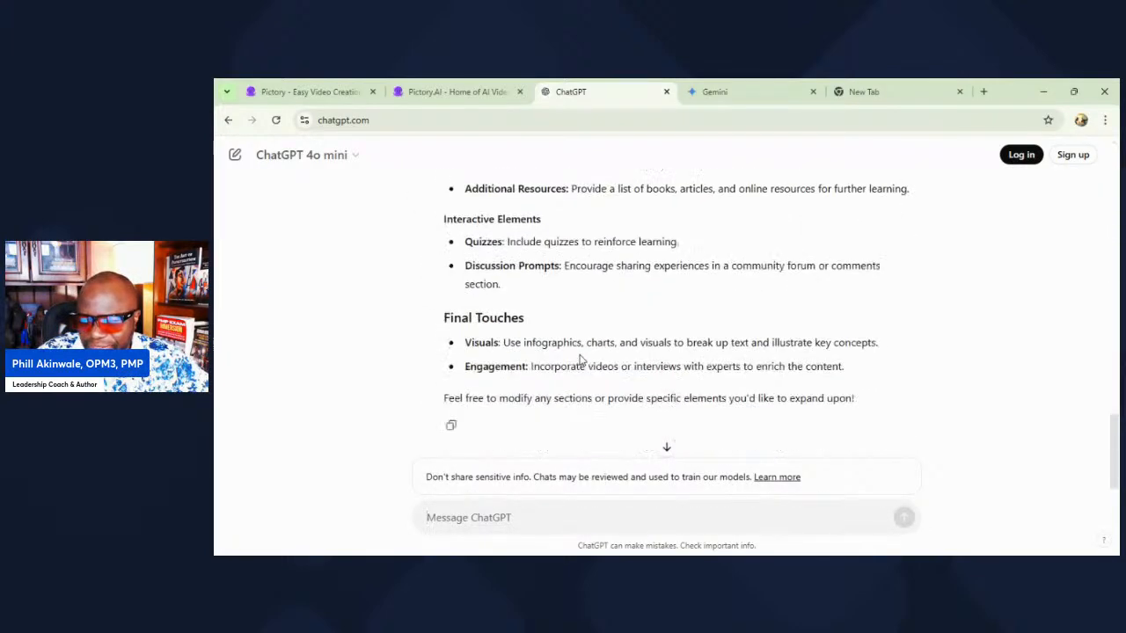
Step: Write the follow-up message "This is great but I want this written like a mini book in narrative format"
{"action": "left_click", "coordinate": [581, 512]}
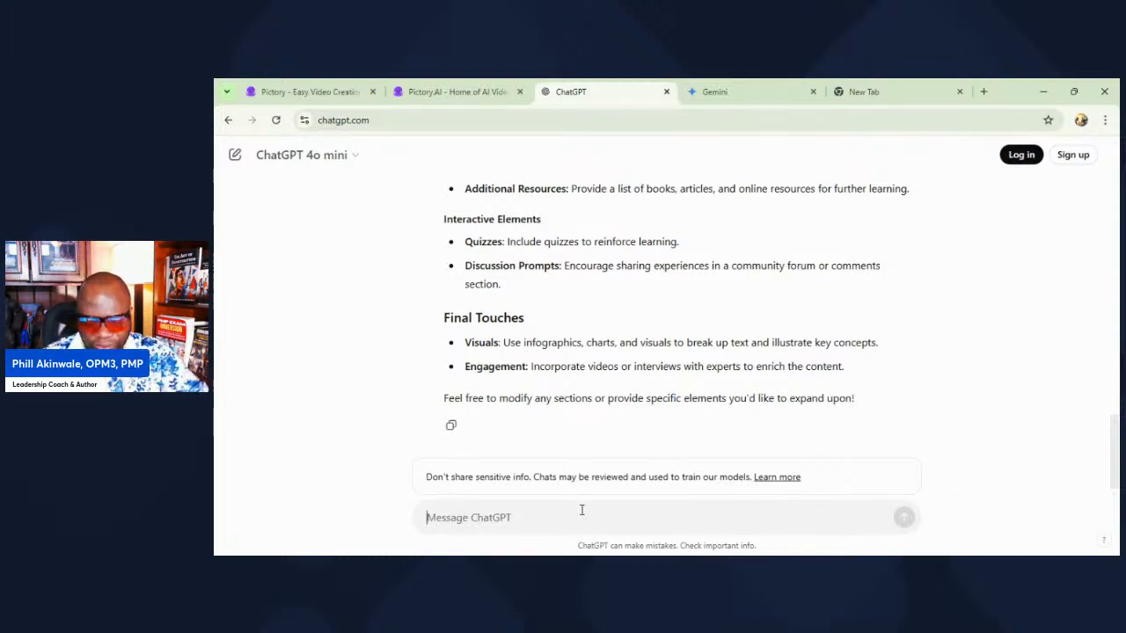
{"action": "type", "text": "This is"}
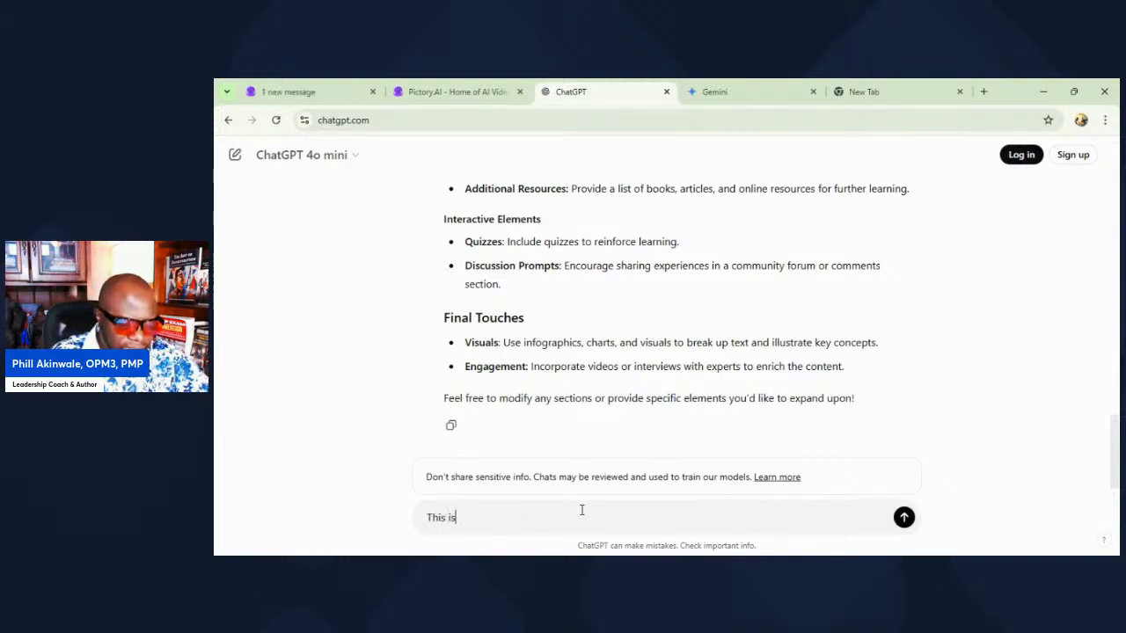
{"action": "type", "text": " great but I"}
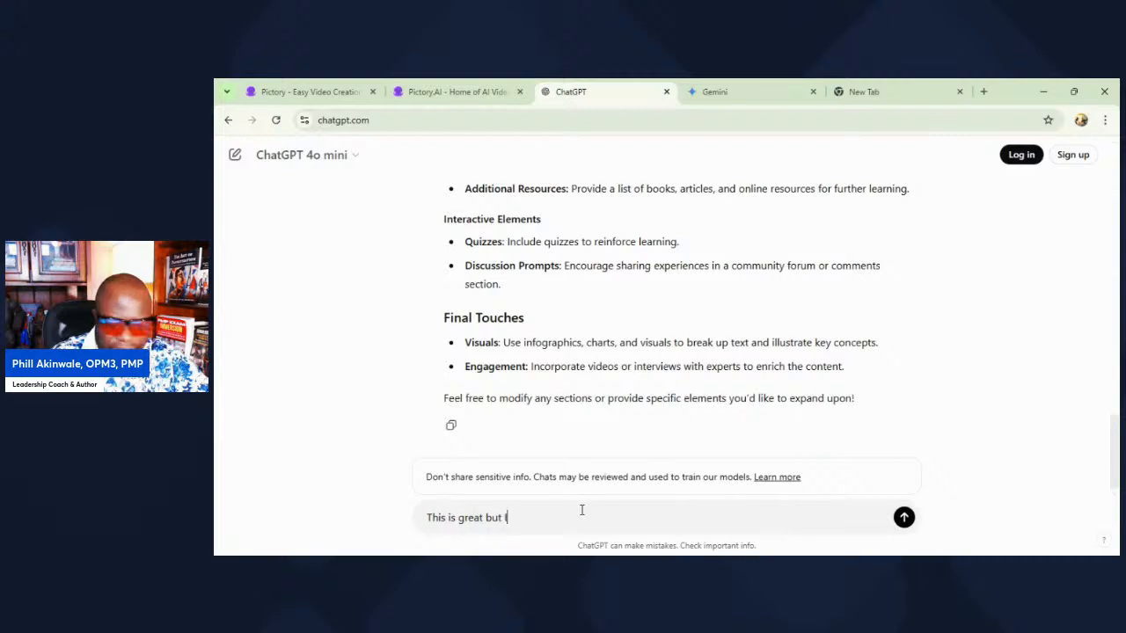
{"action": "type", "text": " want this "}
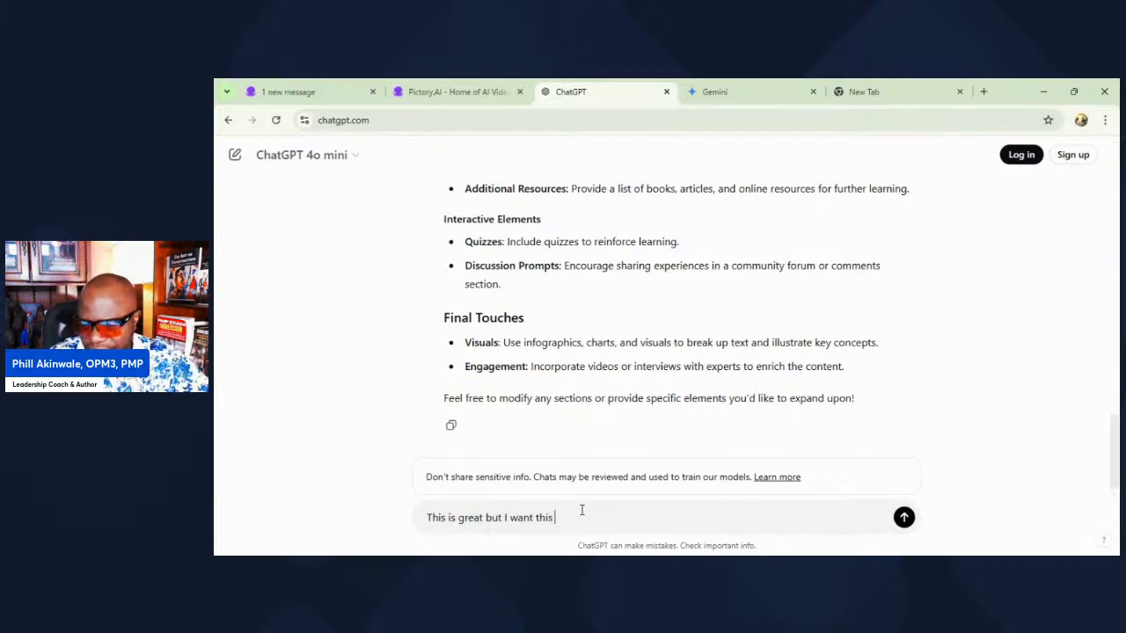
{"action": "type", "text": "written like a mini book in narrative format"}
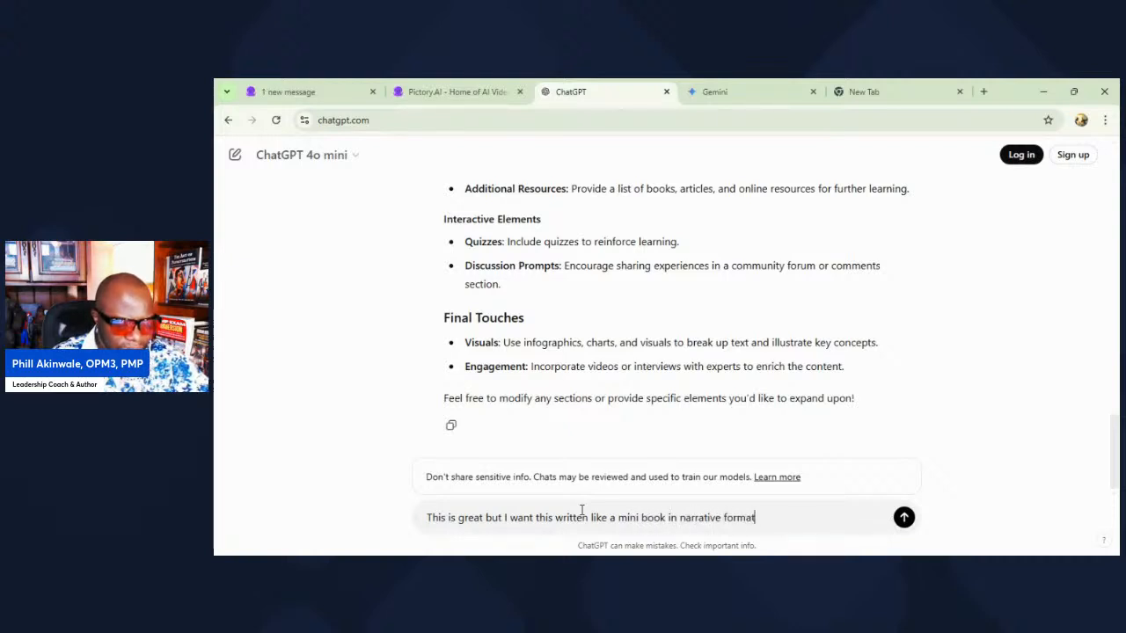
{"action": "type", "text": ". "}
{"action": "type", "text": "also"}
Step: Extend the follow-up message with "also include some great quotes on the topic" and send it
{"action": "type", "text": "lude"}
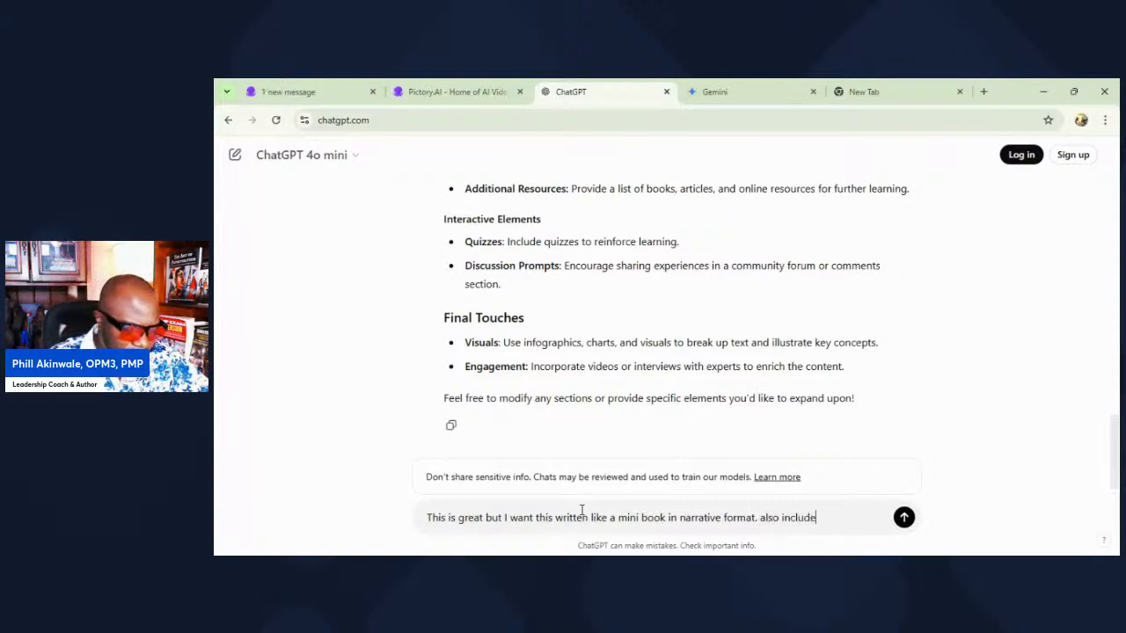
{"action": "type", "text": " some great "}
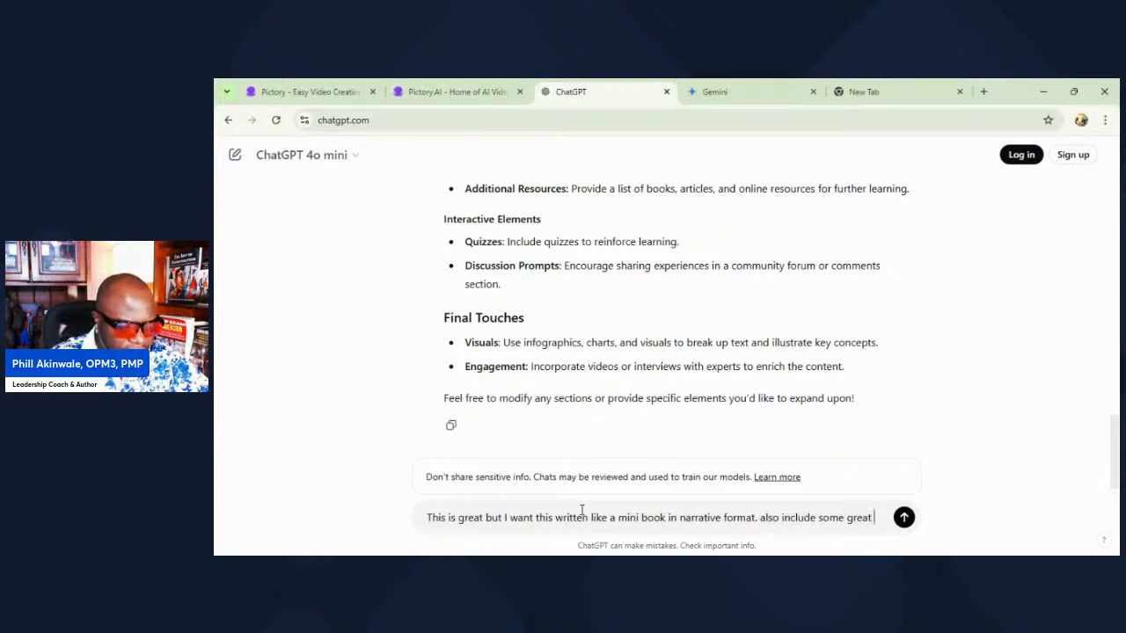
{"action": "type", "text": "quotes on t"}
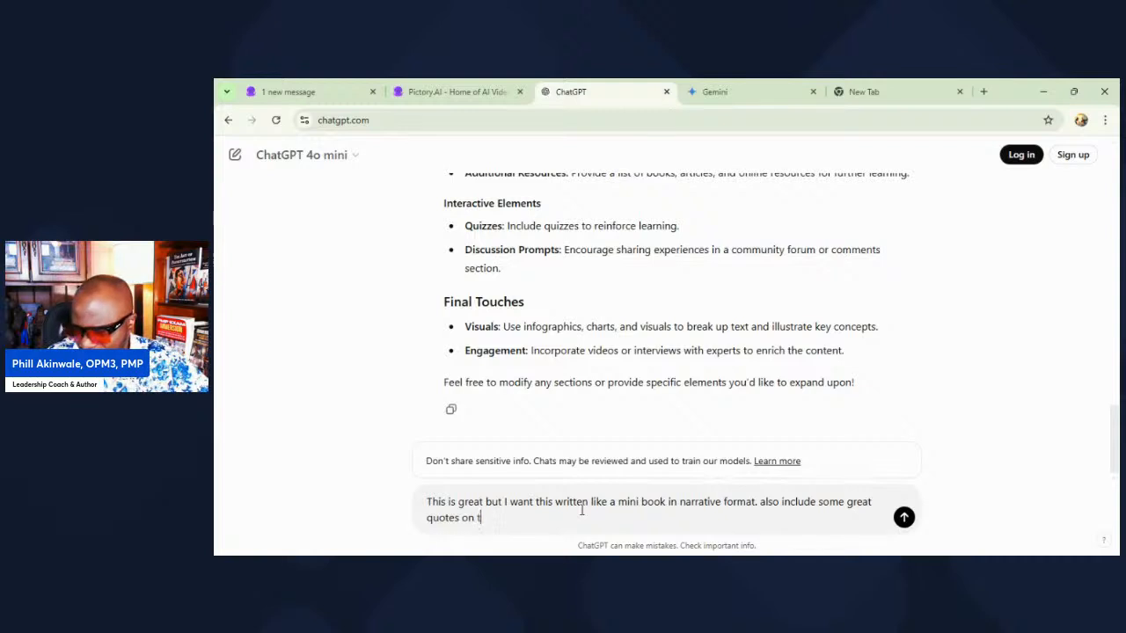
{"action": "type", "text": "he topic"}
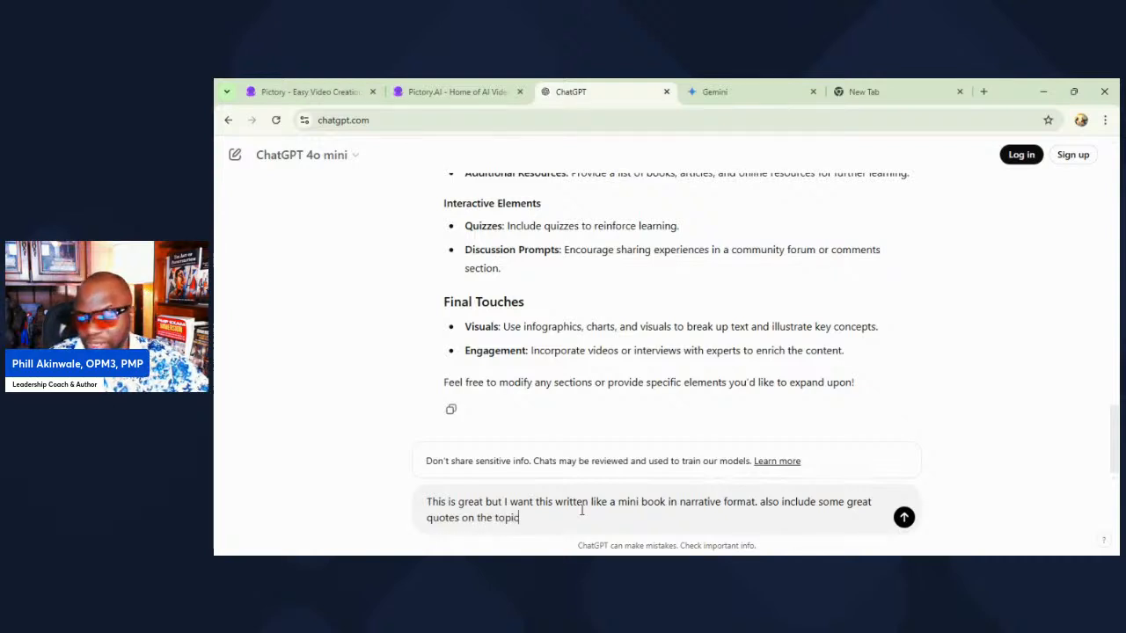
{"action": "key", "text": "Return"}
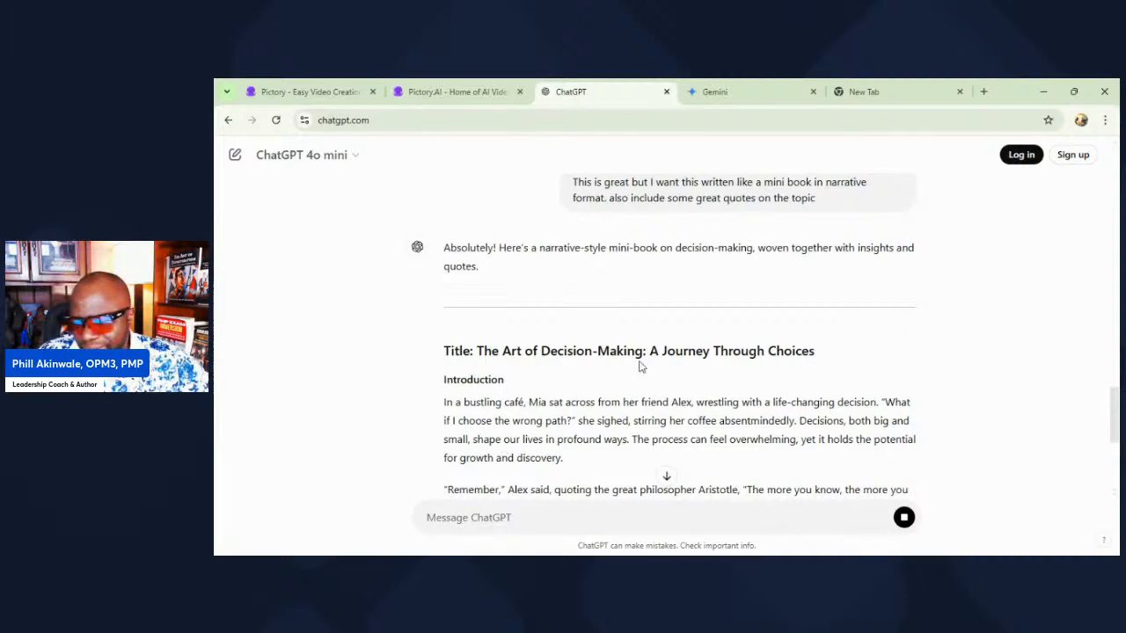
Step: Read through the generated narrative mini book, checking its introduction, chapters, steps and quotes
{"action": "scroll", "coordinate": [560, 361], "scroll_direction": "down", "scroll_amount": 3}
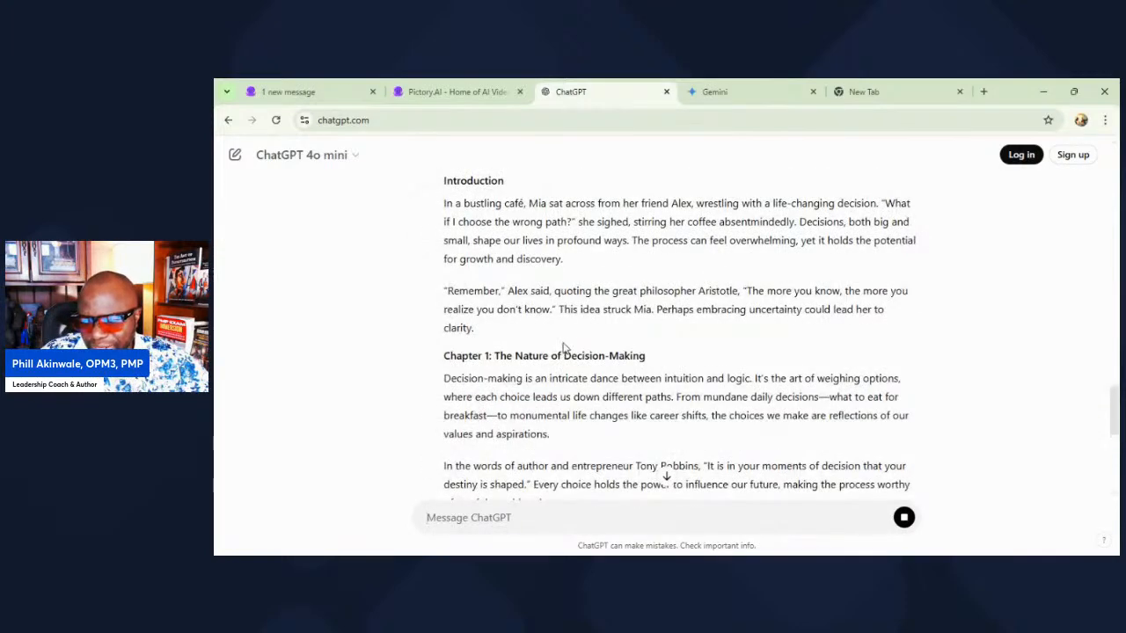
{"action": "scroll", "coordinate": [554, 352], "scroll_direction": "up", "scroll_amount": 1}
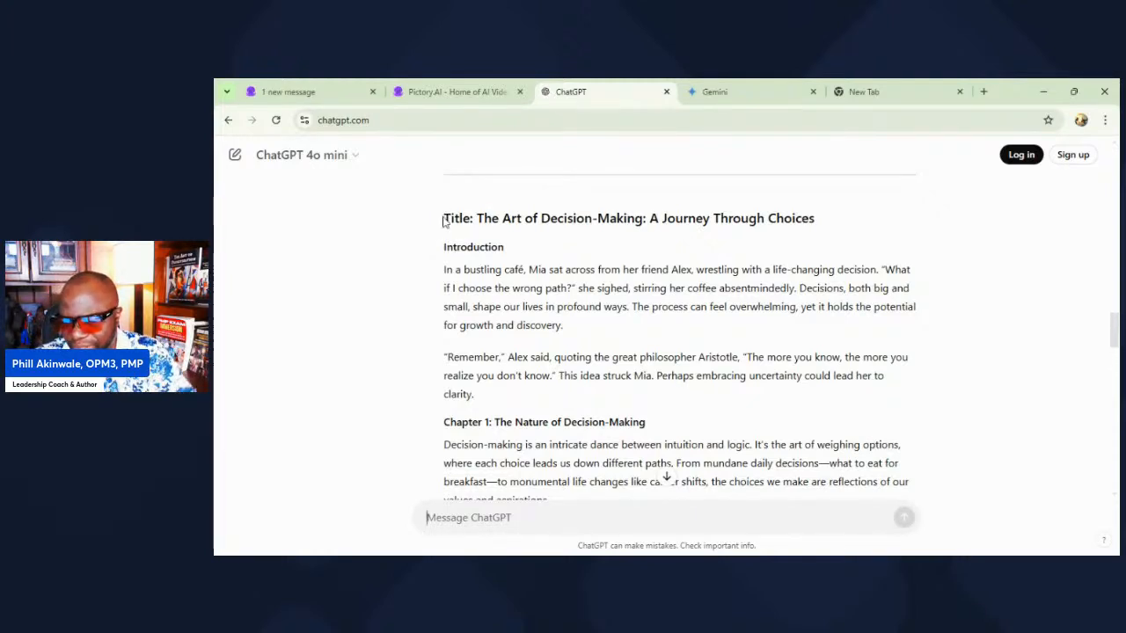
{"action": "scroll", "coordinate": [472, 356], "scroll_direction": "down", "scroll_amount": 1}
{"action": "scroll", "coordinate": [471, 356], "scroll_direction": "down", "scroll_amount": 1}
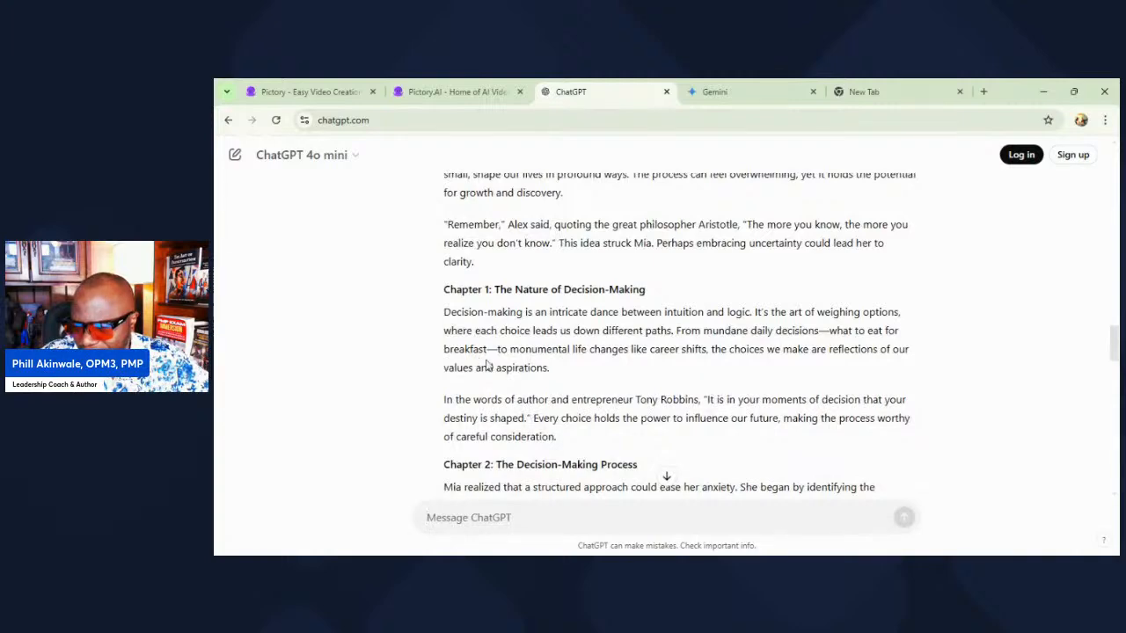
{"action": "scroll", "coordinate": [484, 363], "scroll_direction": "down", "scroll_amount": 5}
{"action": "scroll", "coordinate": [486, 365], "scroll_direction": "down", "scroll_amount": 14}
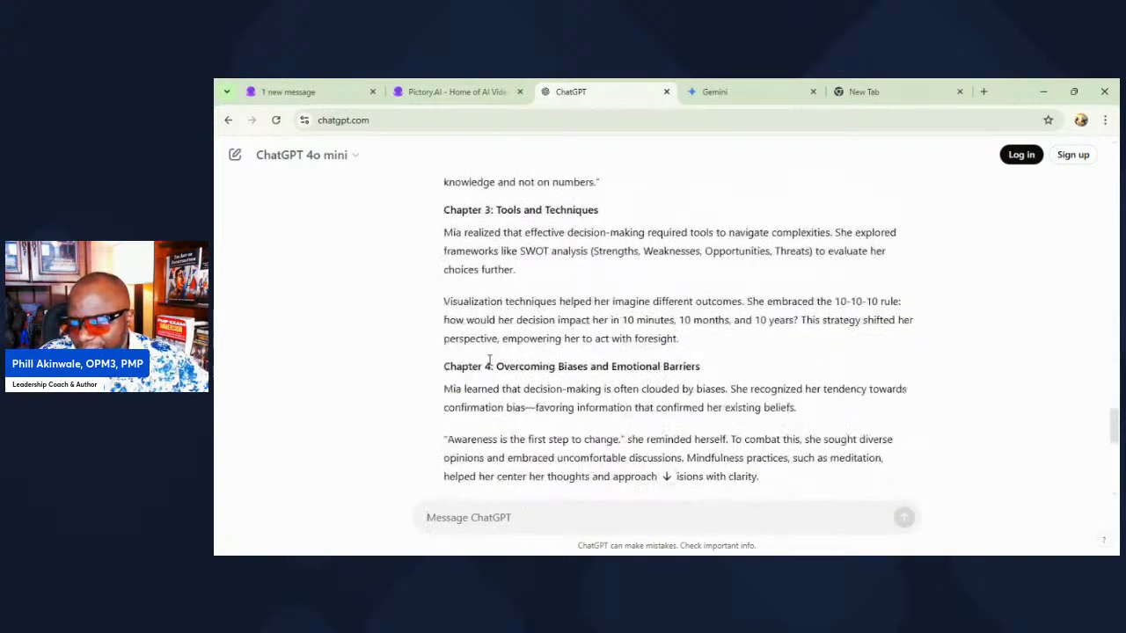
{"action": "scroll", "coordinate": [493, 365], "scroll_direction": "up", "scroll_amount": 8}
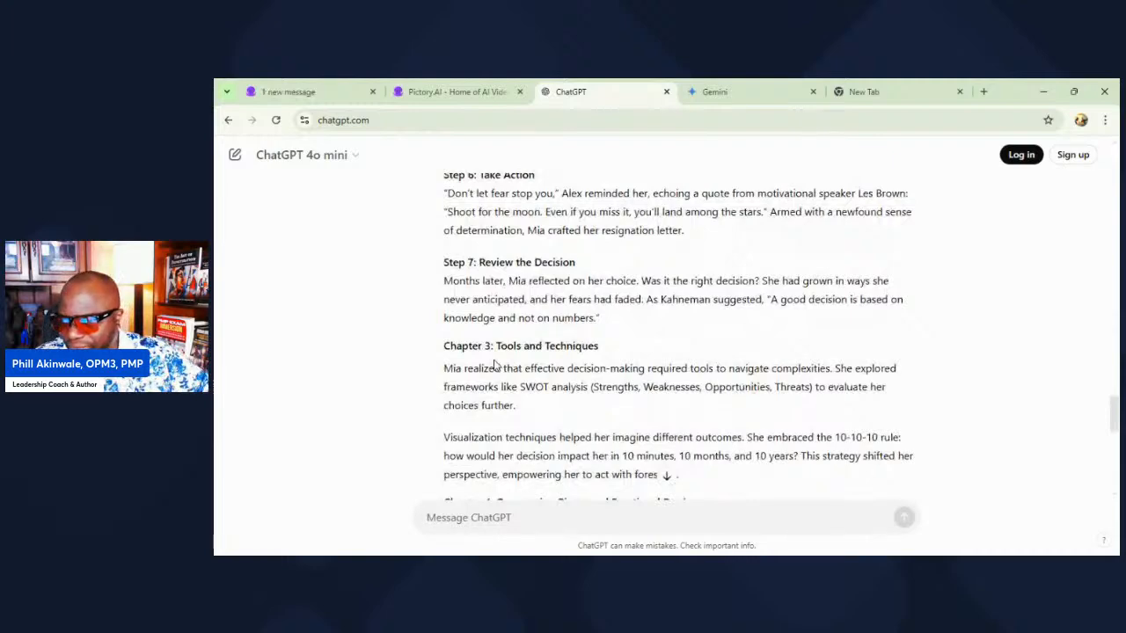
{"action": "scroll", "coordinate": [493, 366], "scroll_direction": "up", "scroll_amount": 3}
{"action": "scroll", "coordinate": [491, 367], "scroll_direction": "up", "scroll_amount": 10}
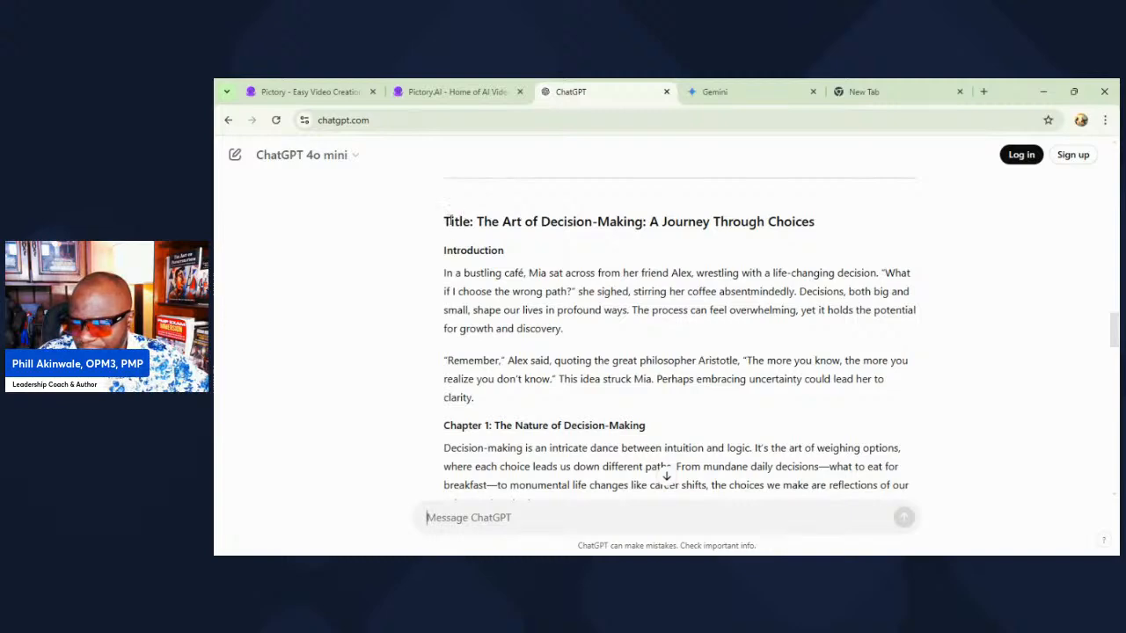
Step: Copy the mini book from its title through the conclusion and replace the entire drafted script in Pictory with it
{"action": "left_click_drag", "start_coordinate": [444, 221], "coordinate": [677, 307]}
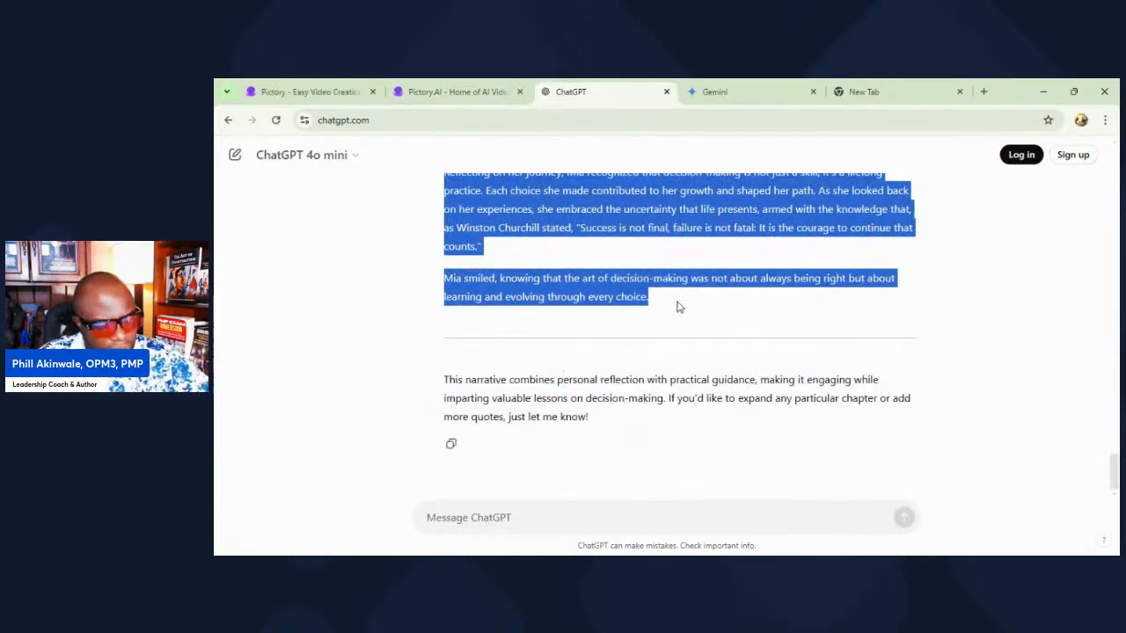
{"action": "left_click", "coordinate": [453, 92]}
{"action": "key", "text": "ctrl+a"}
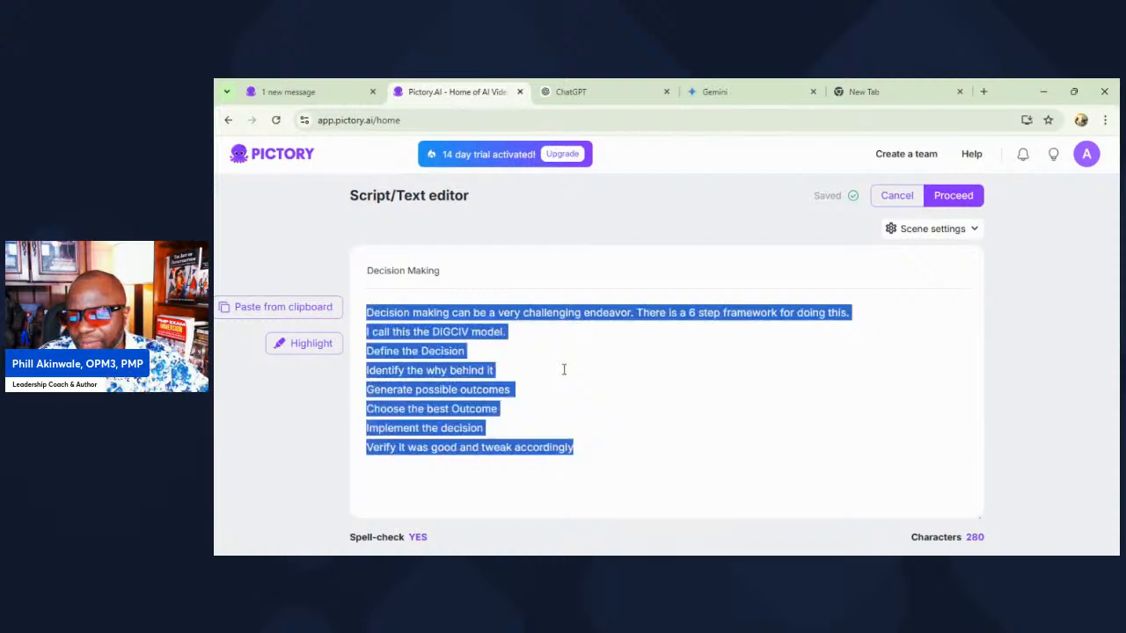
{"action": "key", "text": "ctrl+v"}
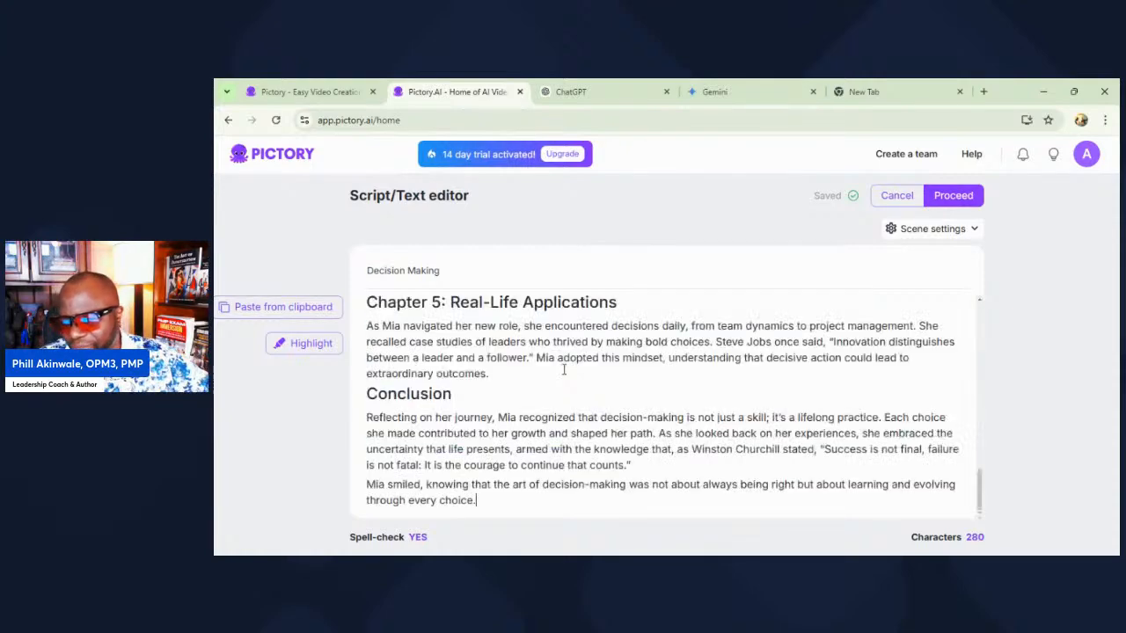
{"action": "scroll", "coordinate": [564, 370], "scroll_direction": "up", "scroll_amount": 15}
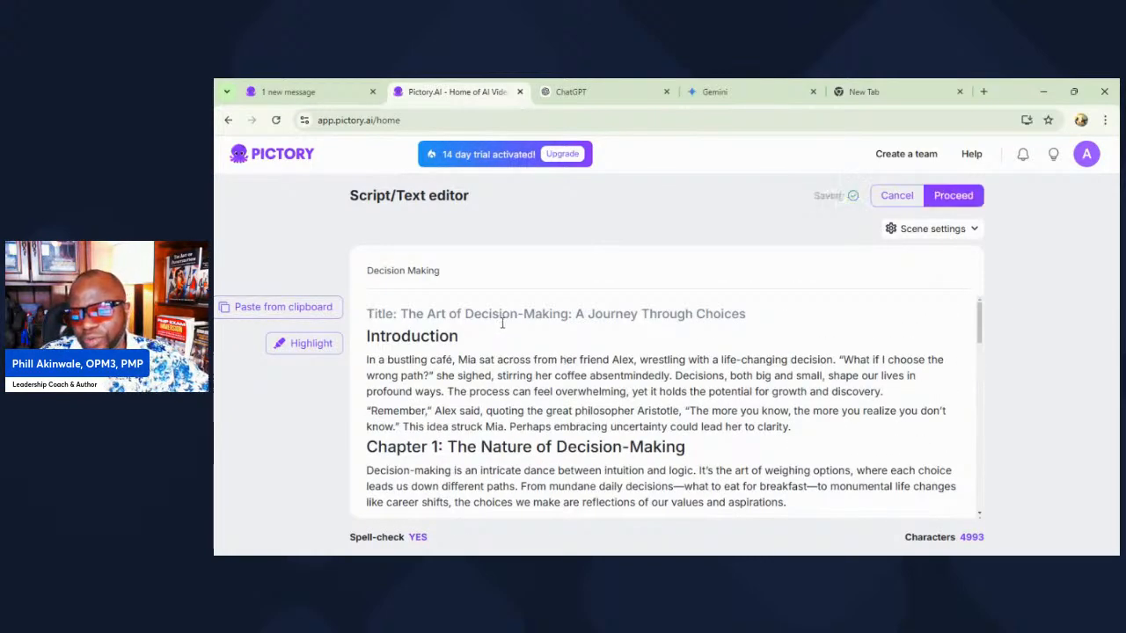
Step: Move the line "Title: The Art of Decision-Making: A Journey Through Choices" from the script body into the project title and remove the blank line above the Introduction
{"action": "left_click_drag", "start_coordinate": [766, 313], "coordinate": [339, 313]}
{"action": "key", "text": "ctrl+c"}
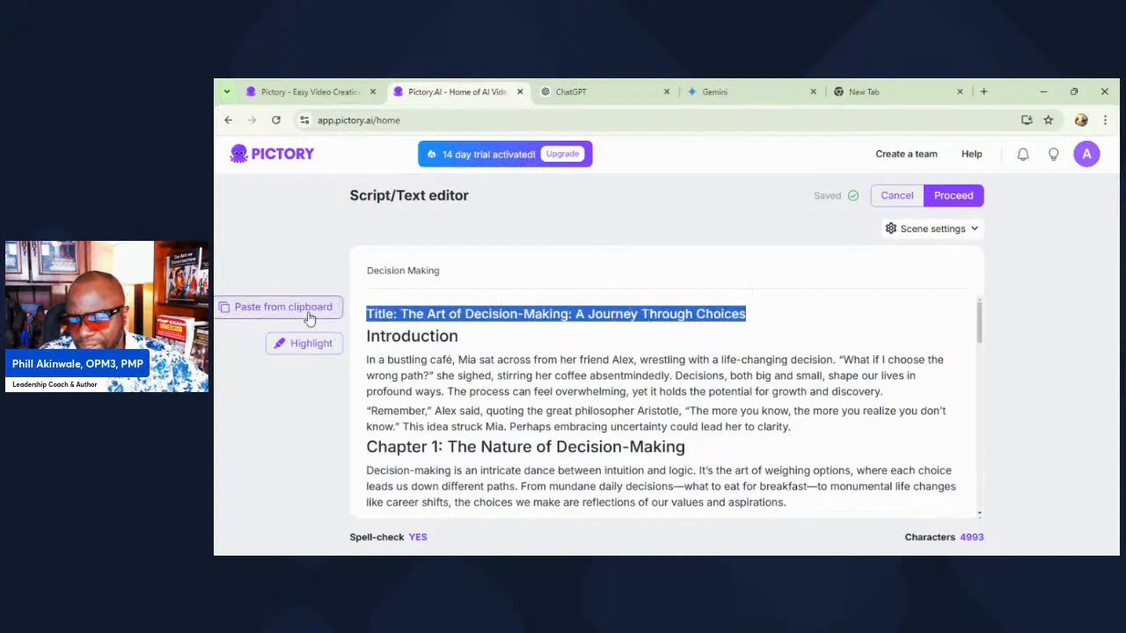
{"action": "key", "text": "BackSpace"}
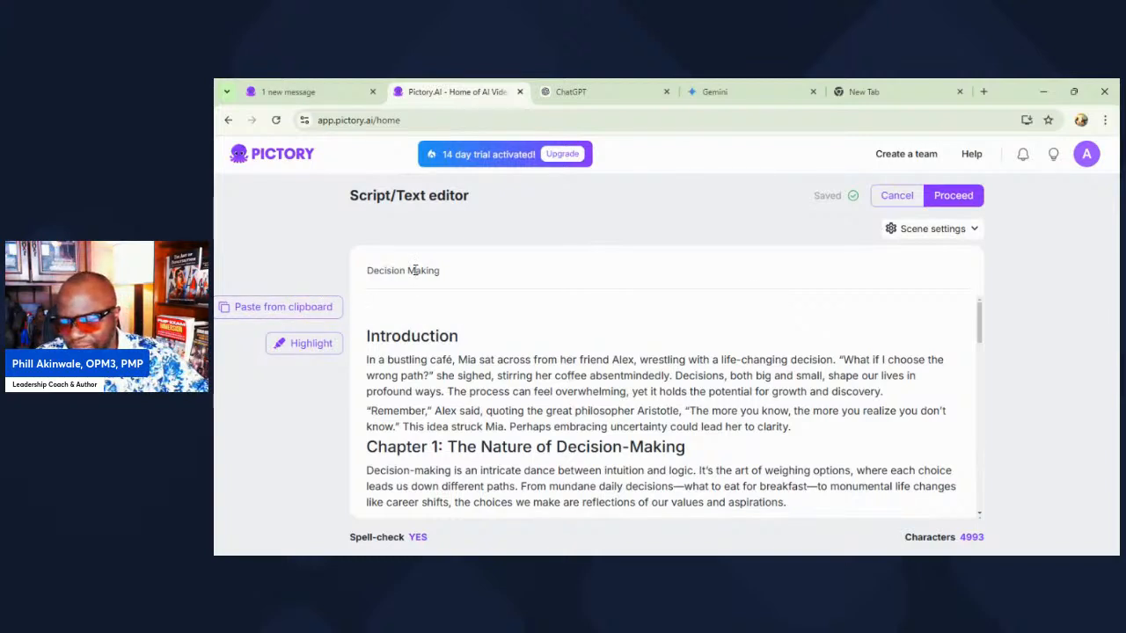
{"action": "left_click_drag", "start_coordinate": [463, 274], "coordinate": [284, 274]}
{"action": "key", "text": "ctrl+v"}
{"action": "left_click", "coordinate": [467, 325]}
{"action": "left_click", "coordinate": [432, 303]}
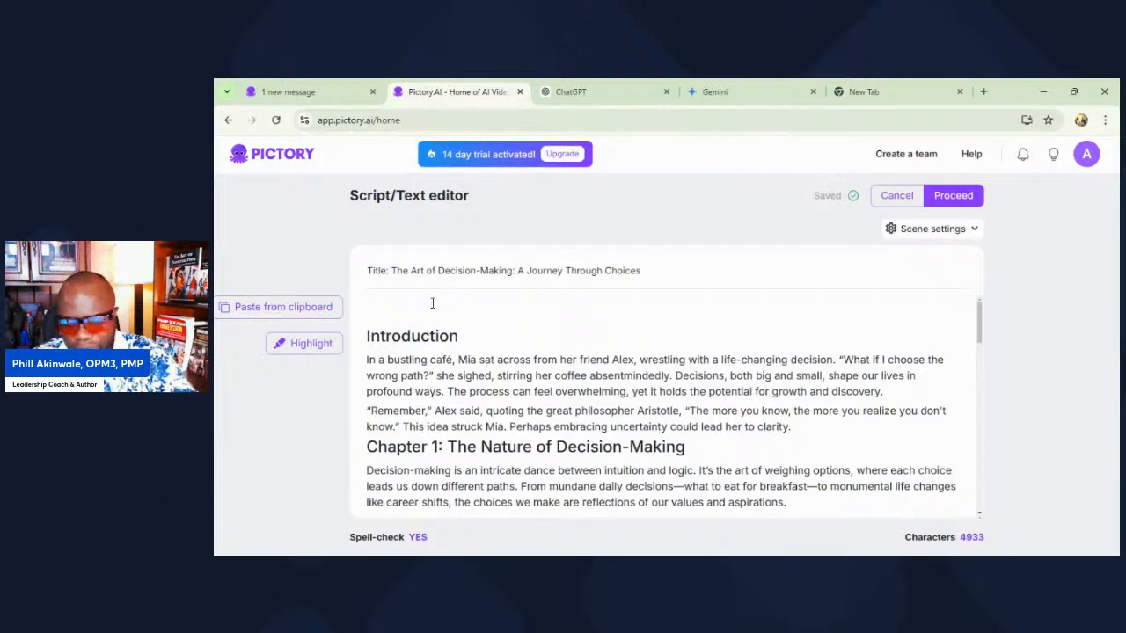
{"action": "scroll", "coordinate": [719, 333], "scroll_direction": "down", "scroll_amount": 15}
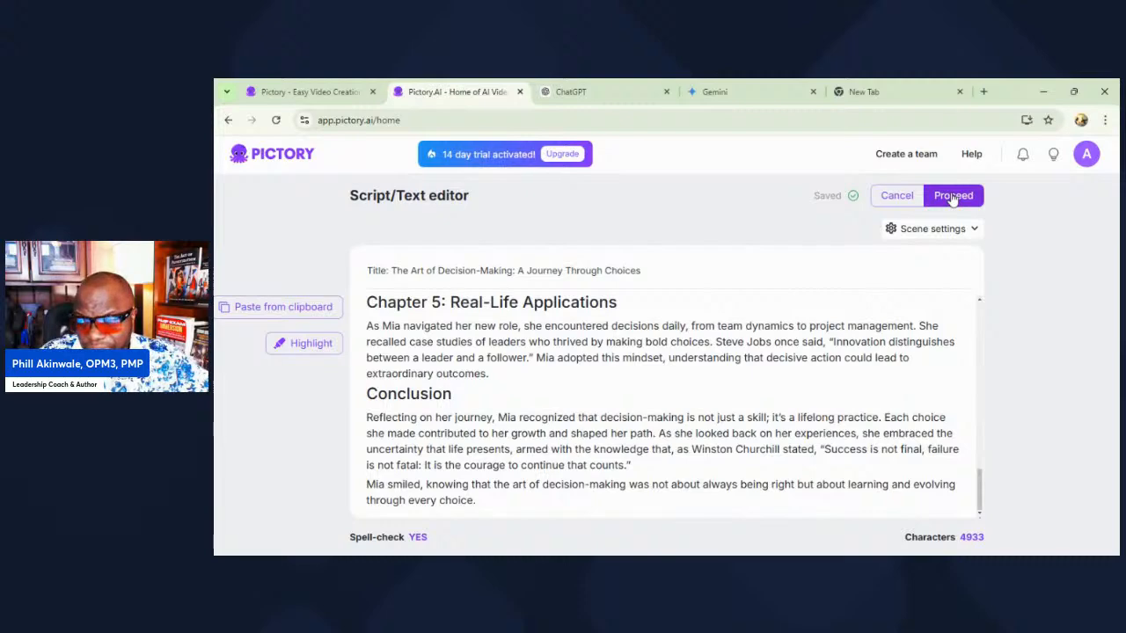
{"action": "scroll", "coordinate": [576, 462], "scroll_direction": "up", "scroll_amount": 8}
{"action": "scroll", "coordinate": [569, 463], "scroll_direction": "up", "scroll_amount": 10}
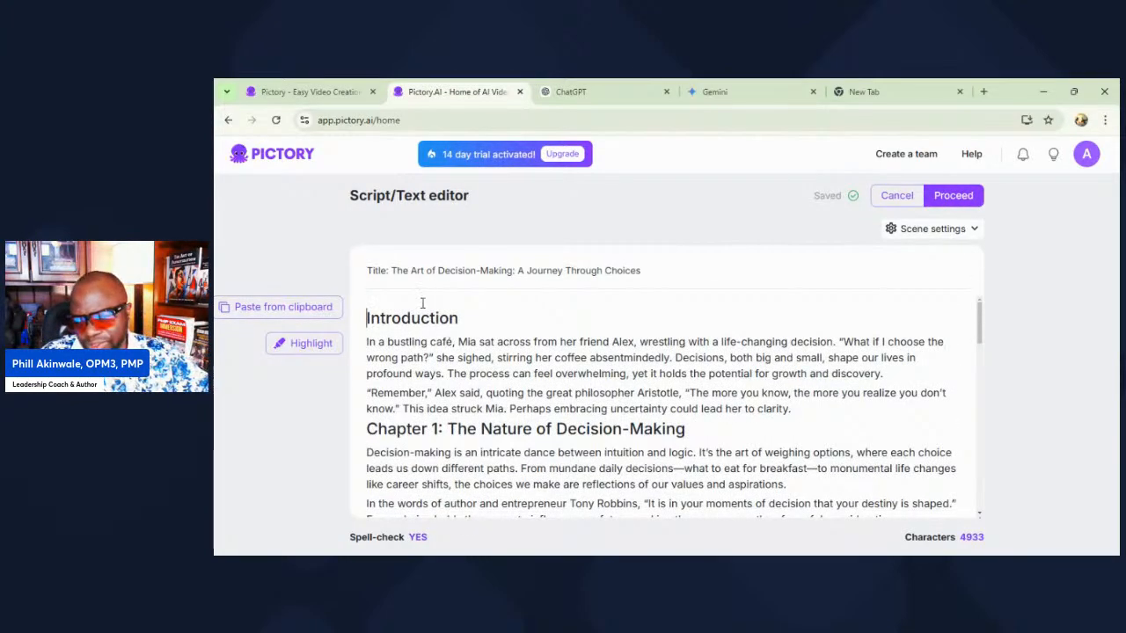
Step: Look back over the mini book in ChatGPT, return to the Pictory script and proceed with it to the storyboard
{"action": "left_click", "coordinate": [603, 97]}
{"action": "scroll", "coordinate": [650, 385], "scroll_direction": "up", "scroll_amount": 10}
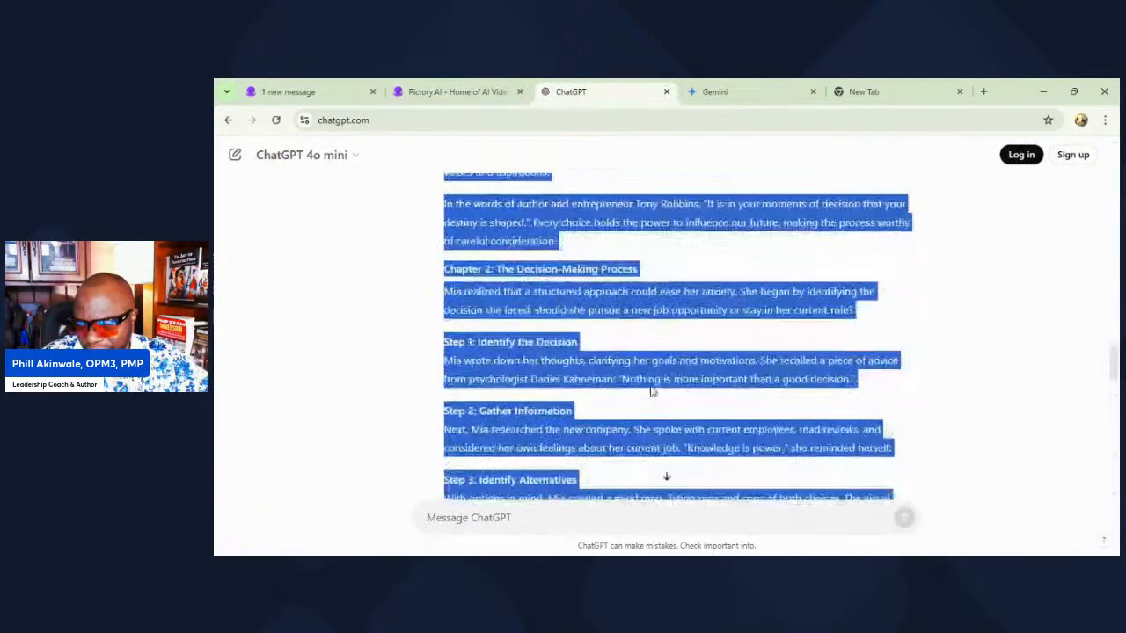
{"action": "scroll", "coordinate": [650, 391], "scroll_direction": "up", "scroll_amount": 2}
{"action": "key", "text": "ctrl+shift+Tab"}
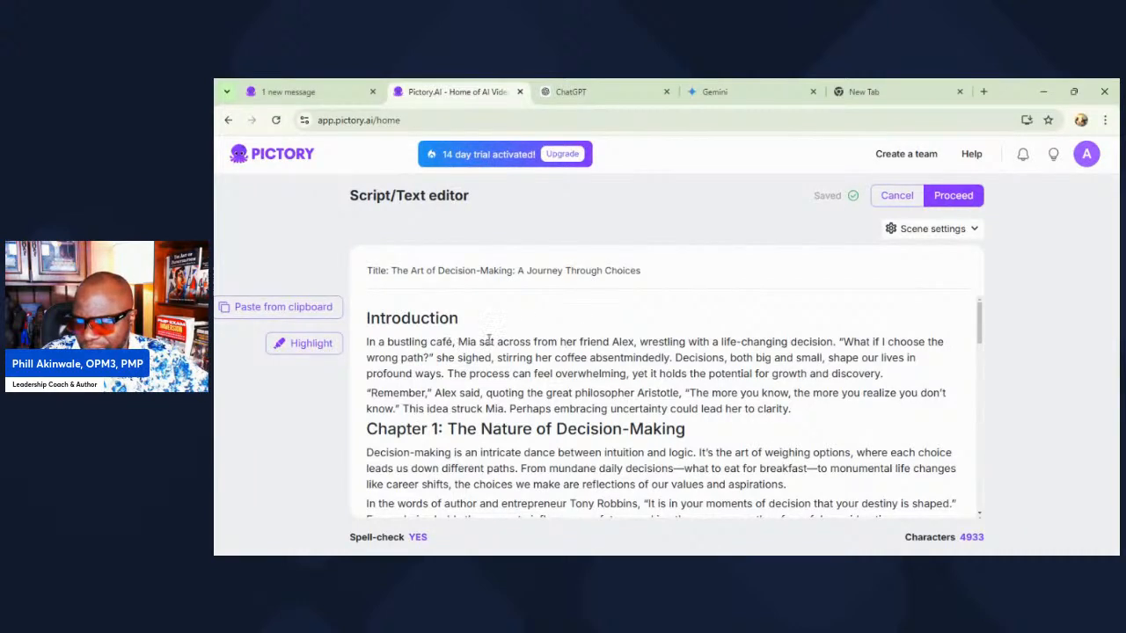
{"action": "left_click", "coordinate": [964, 199]}
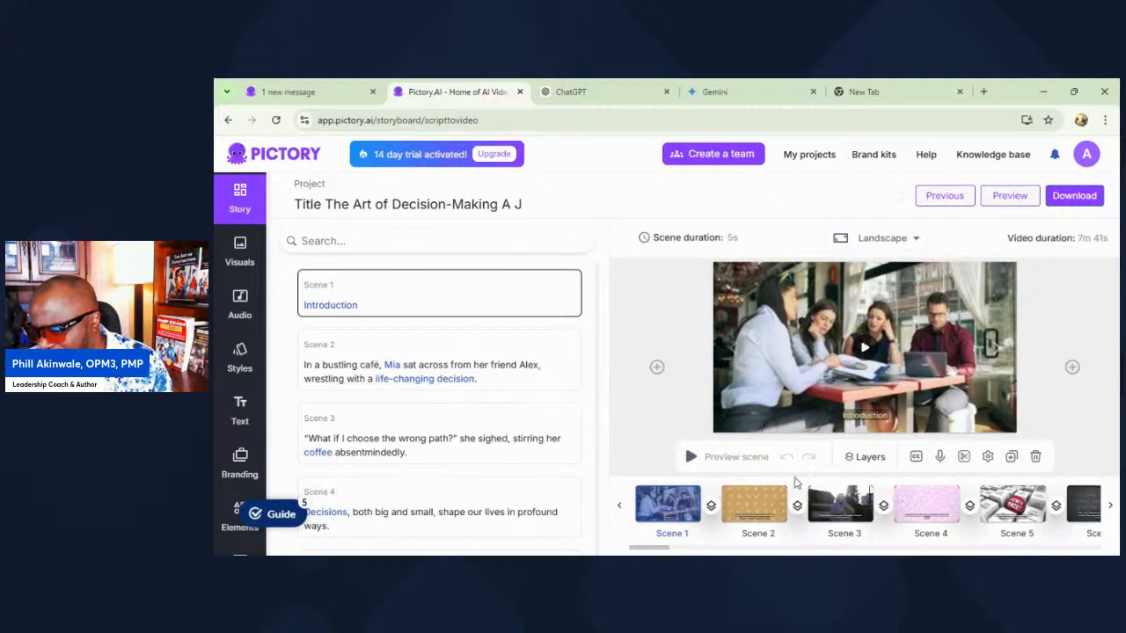
Step: Look through the visuals and captions of scenes 2 to 5 and check the storyboard timeline through to its last scene
{"action": "left_click", "coordinate": [755, 510]}
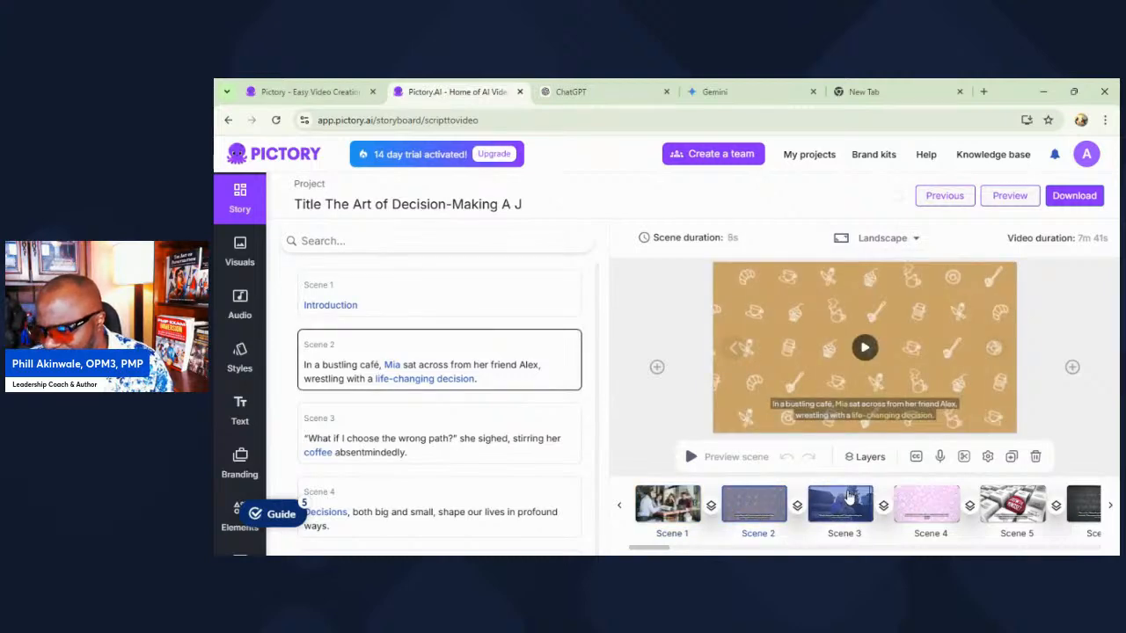
{"action": "left_click", "coordinate": [849, 498]}
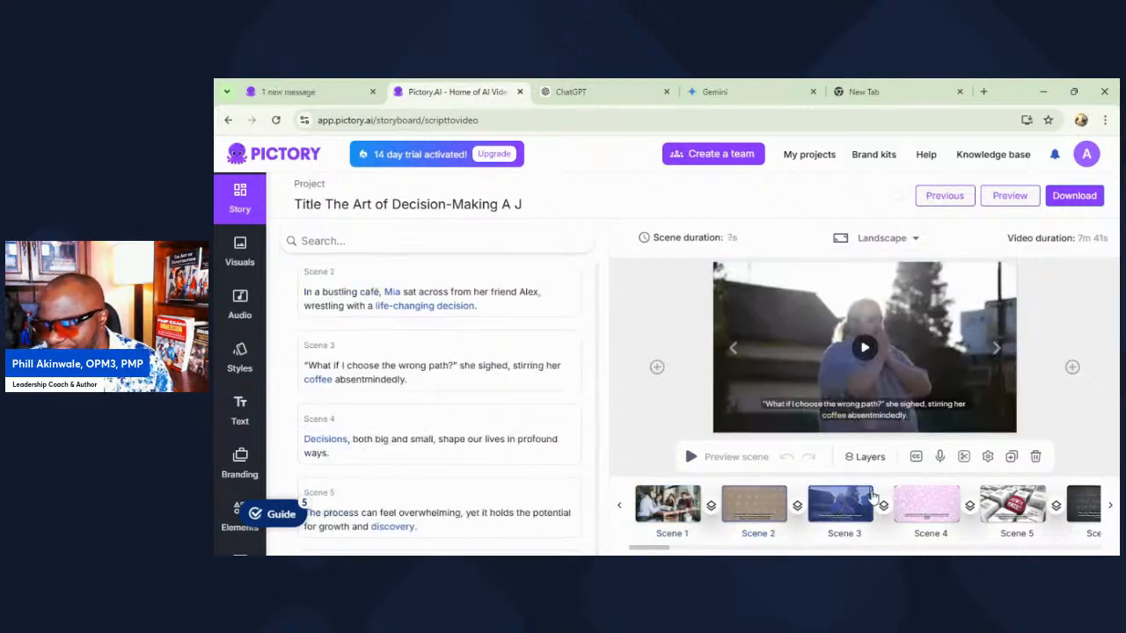
{"action": "left_click", "coordinate": [922, 498]}
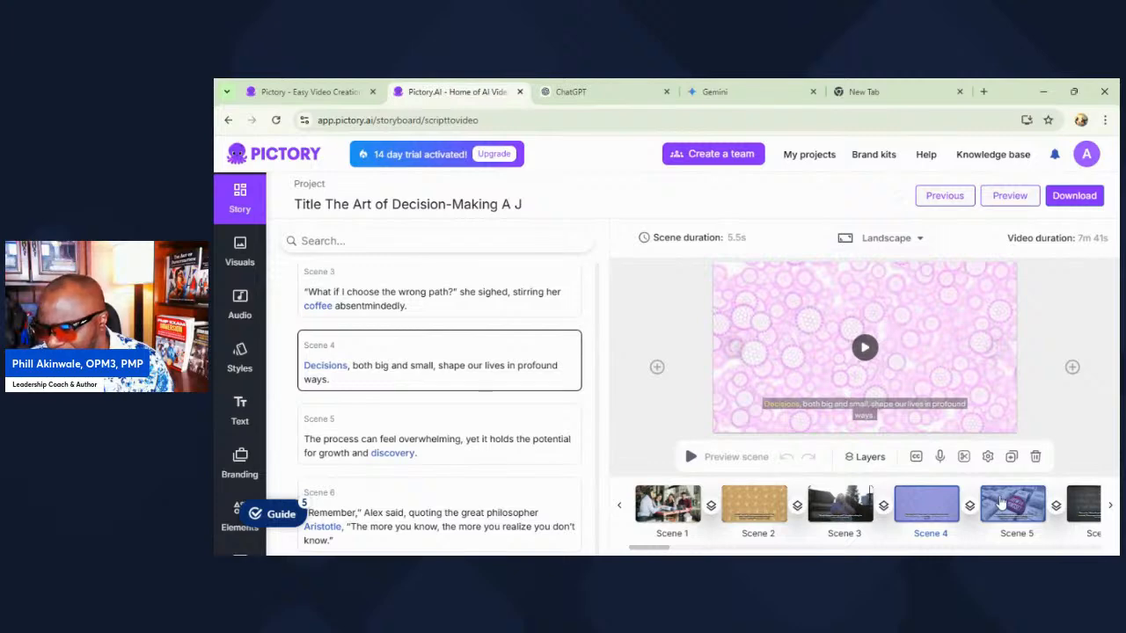
{"action": "left_click", "coordinate": [1001, 501]}
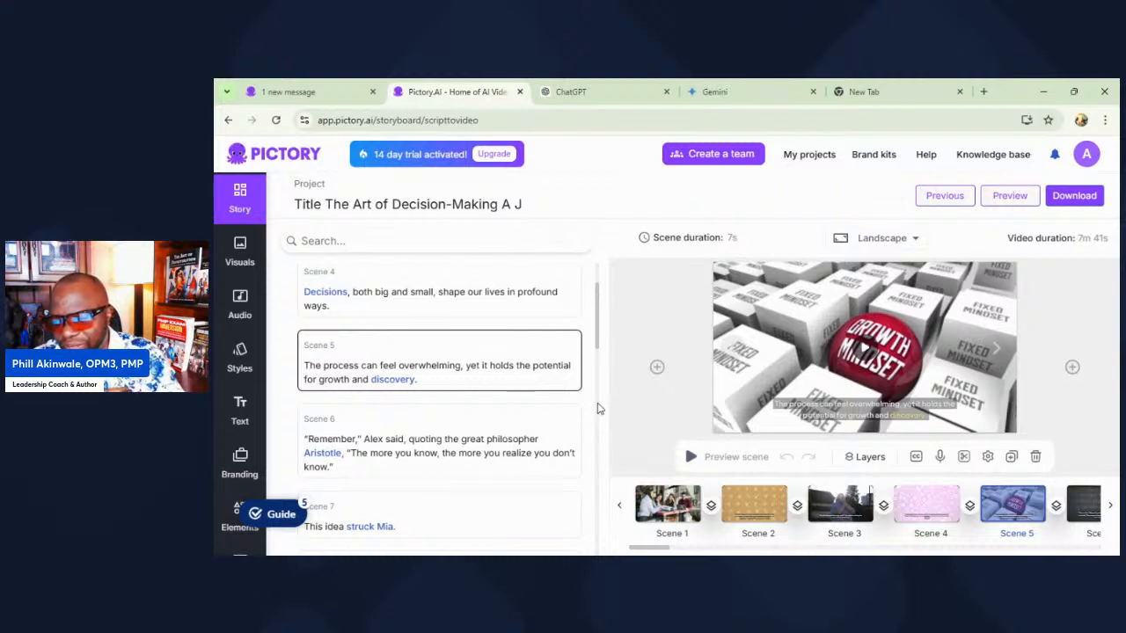
{"action": "left_click", "coordinate": [657, 368]}
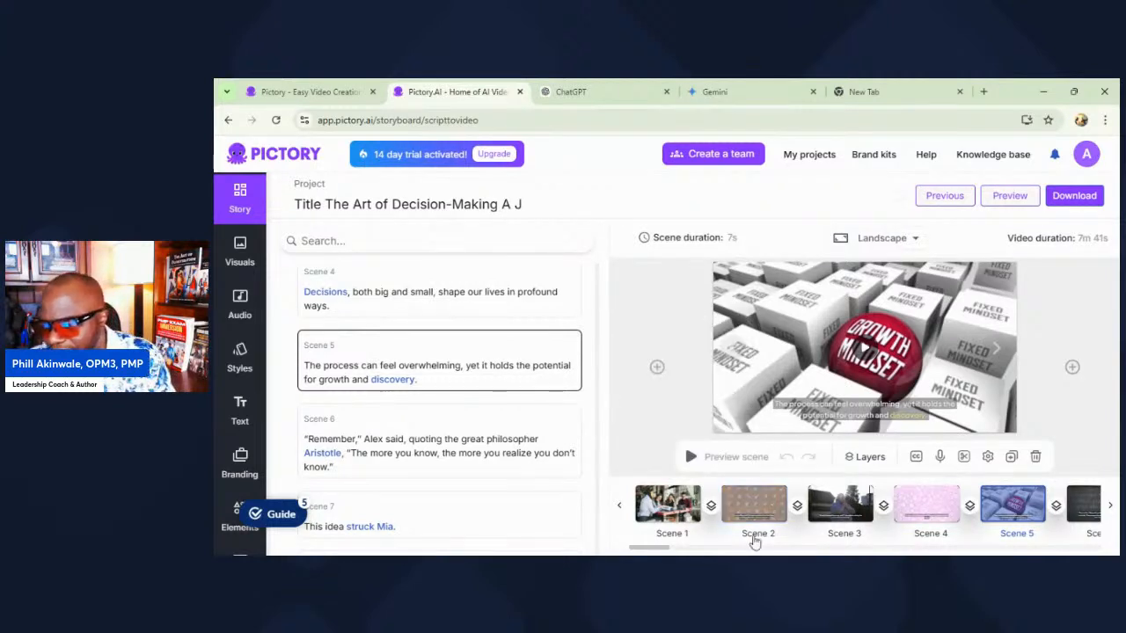
{"action": "left_click_drag", "start_coordinate": [641, 548], "coordinate": [1075, 533]}
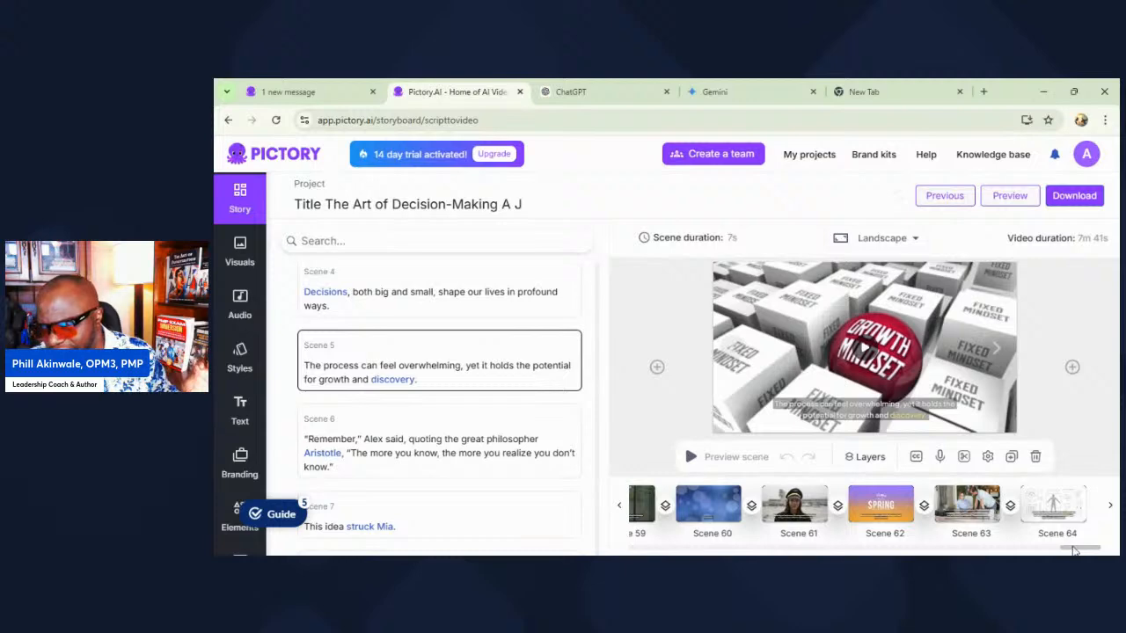
Step: Review the opening prompt and tutorial outline at the start of the ChatGPT conversation and return to the Pictory storyboard
{"action": "left_click", "coordinate": [611, 88]}
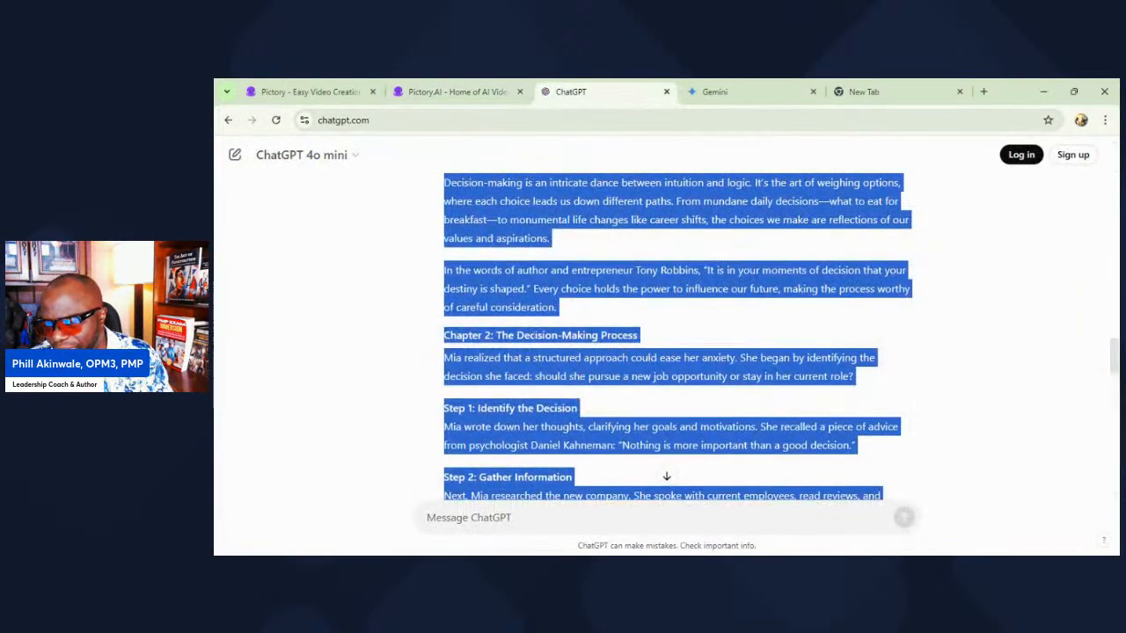
{"action": "left_click", "coordinate": [398, 324]}
{"action": "scroll", "coordinate": [479, 365], "scroll_direction": "up", "scroll_amount": 15}
{"action": "scroll", "coordinate": [481, 367], "scroll_direction": "up", "scroll_amount": 15}
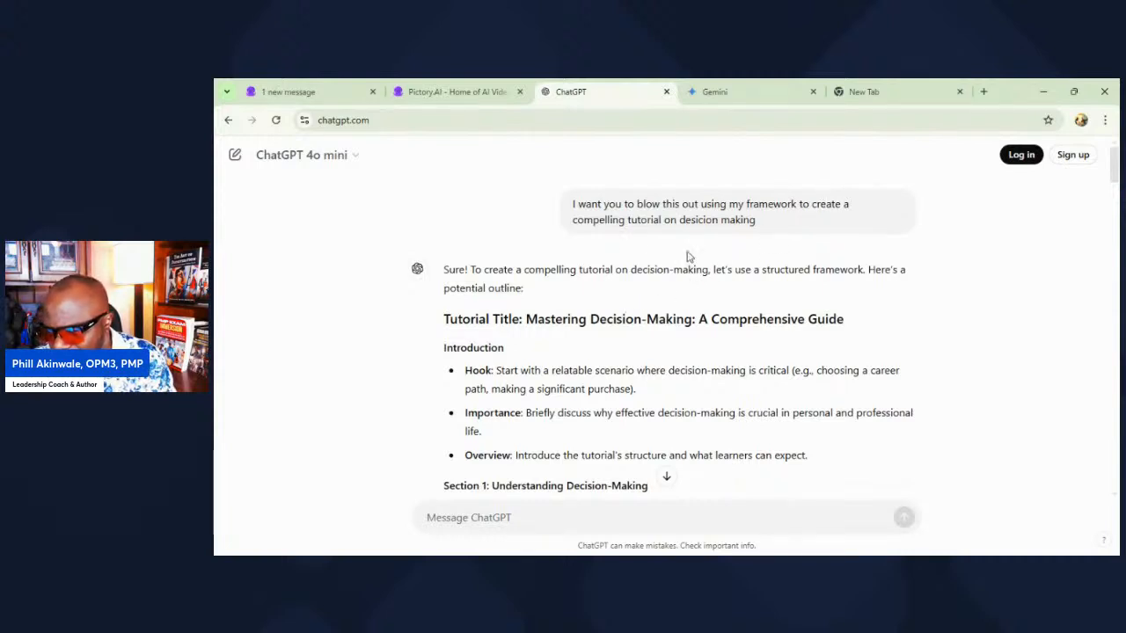
{"action": "left_click", "coordinate": [457, 92]}
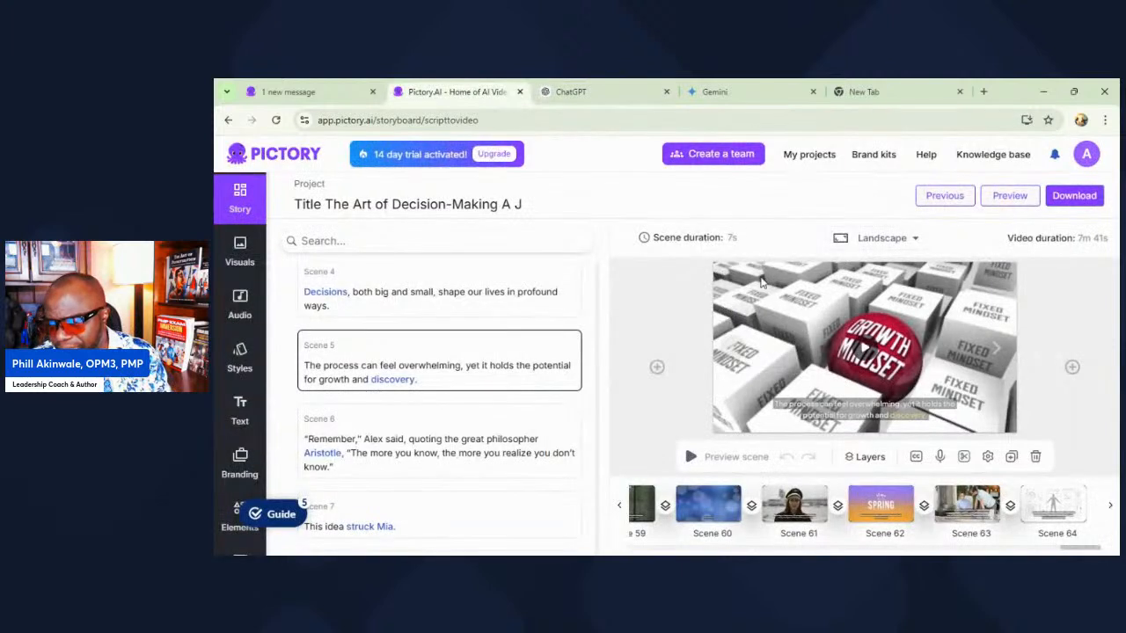